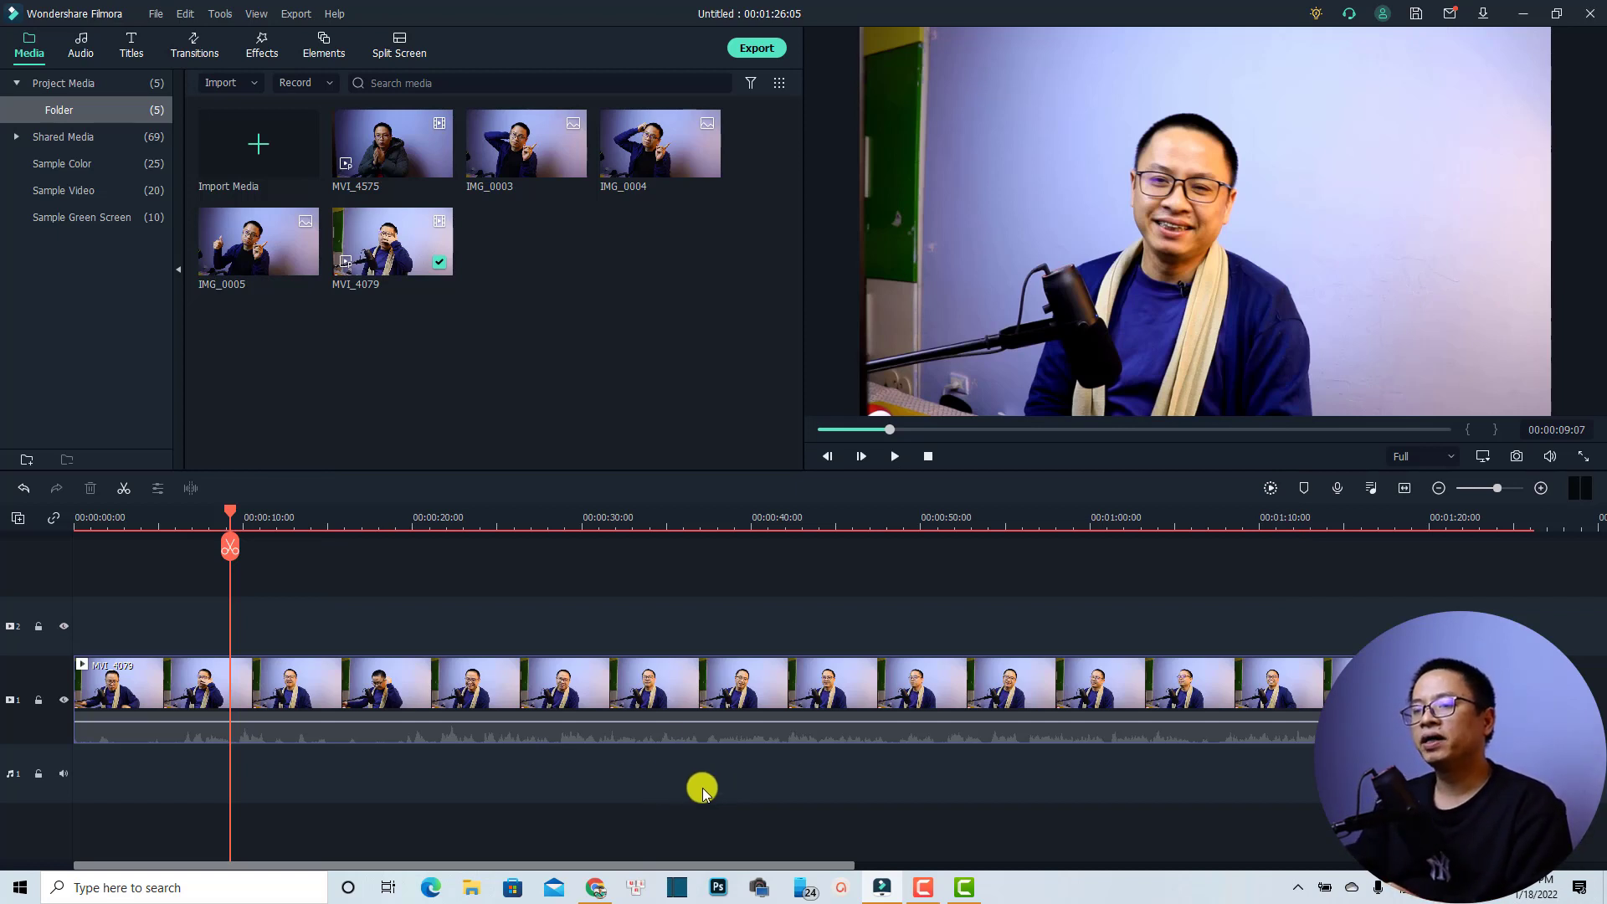
# Preview the MVI_4079 main clip, then place MVI_4575 on track 2 at 00:00:09:24.
pyautogui.click(466, 693)
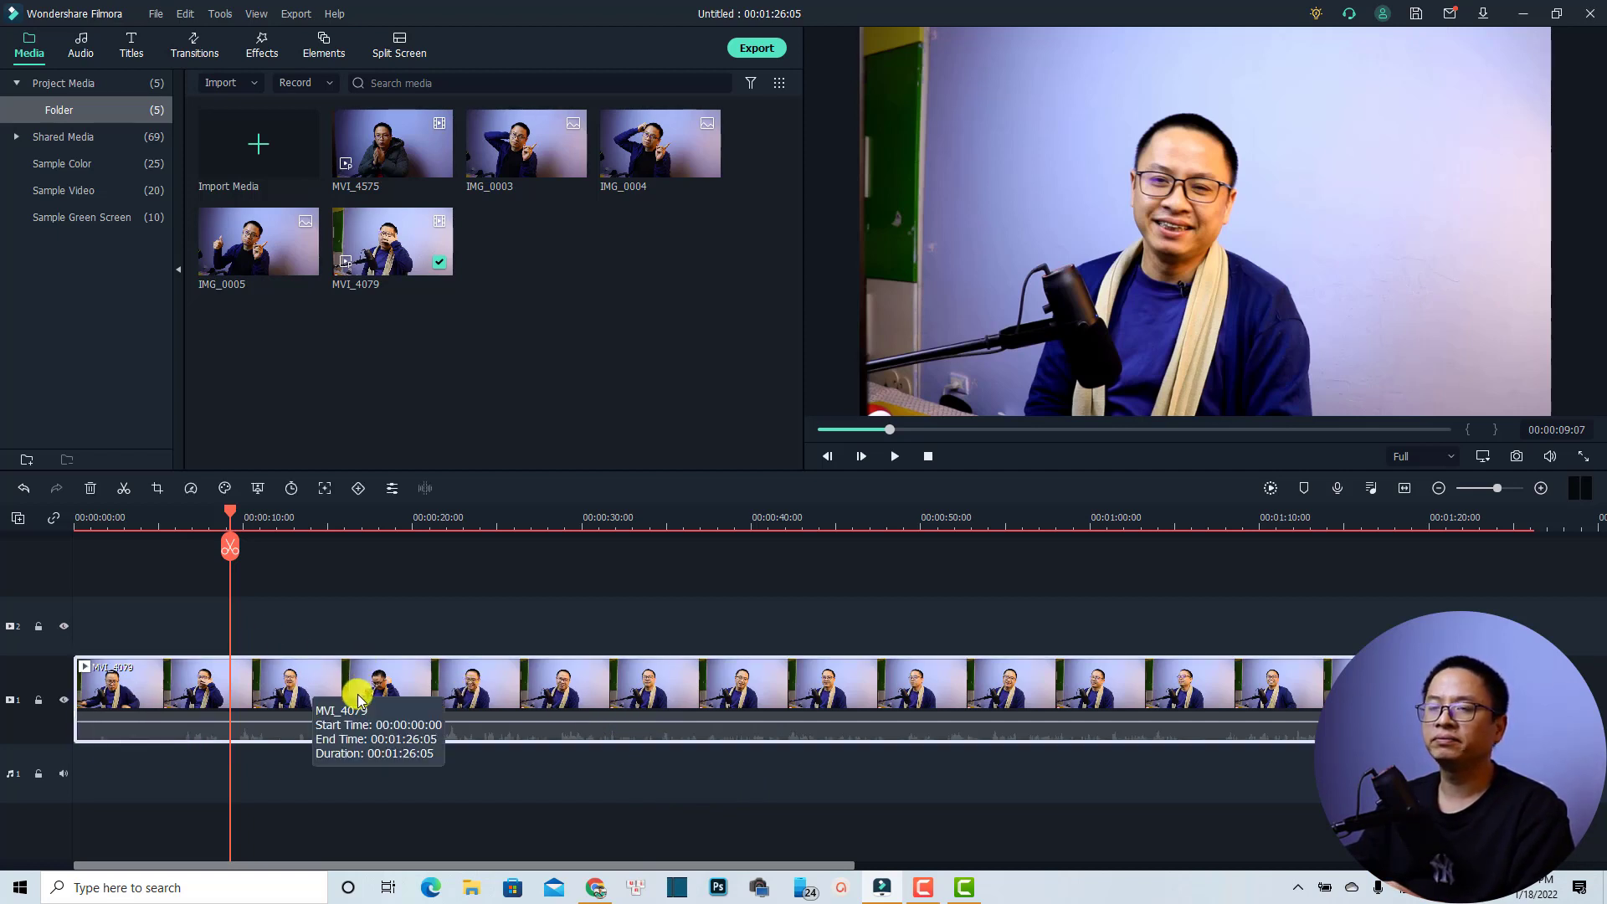
pyautogui.press('space')
pyautogui.press('space')
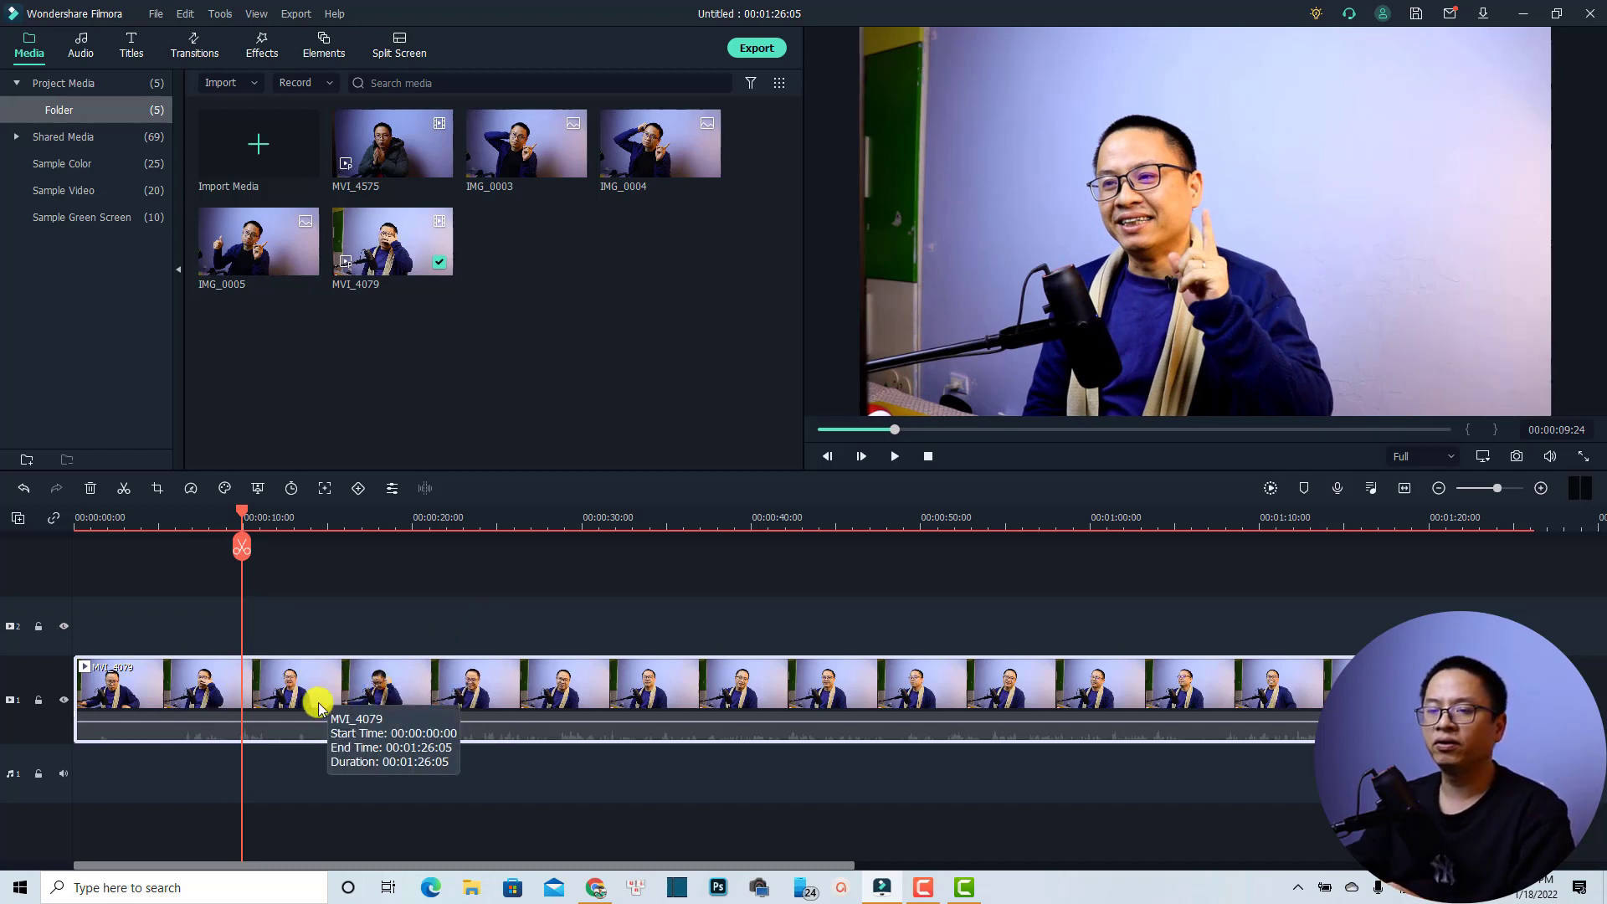
pyautogui.click(394, 156)
pyautogui.moveTo(391, 156); pyautogui.dragTo(303, 608)
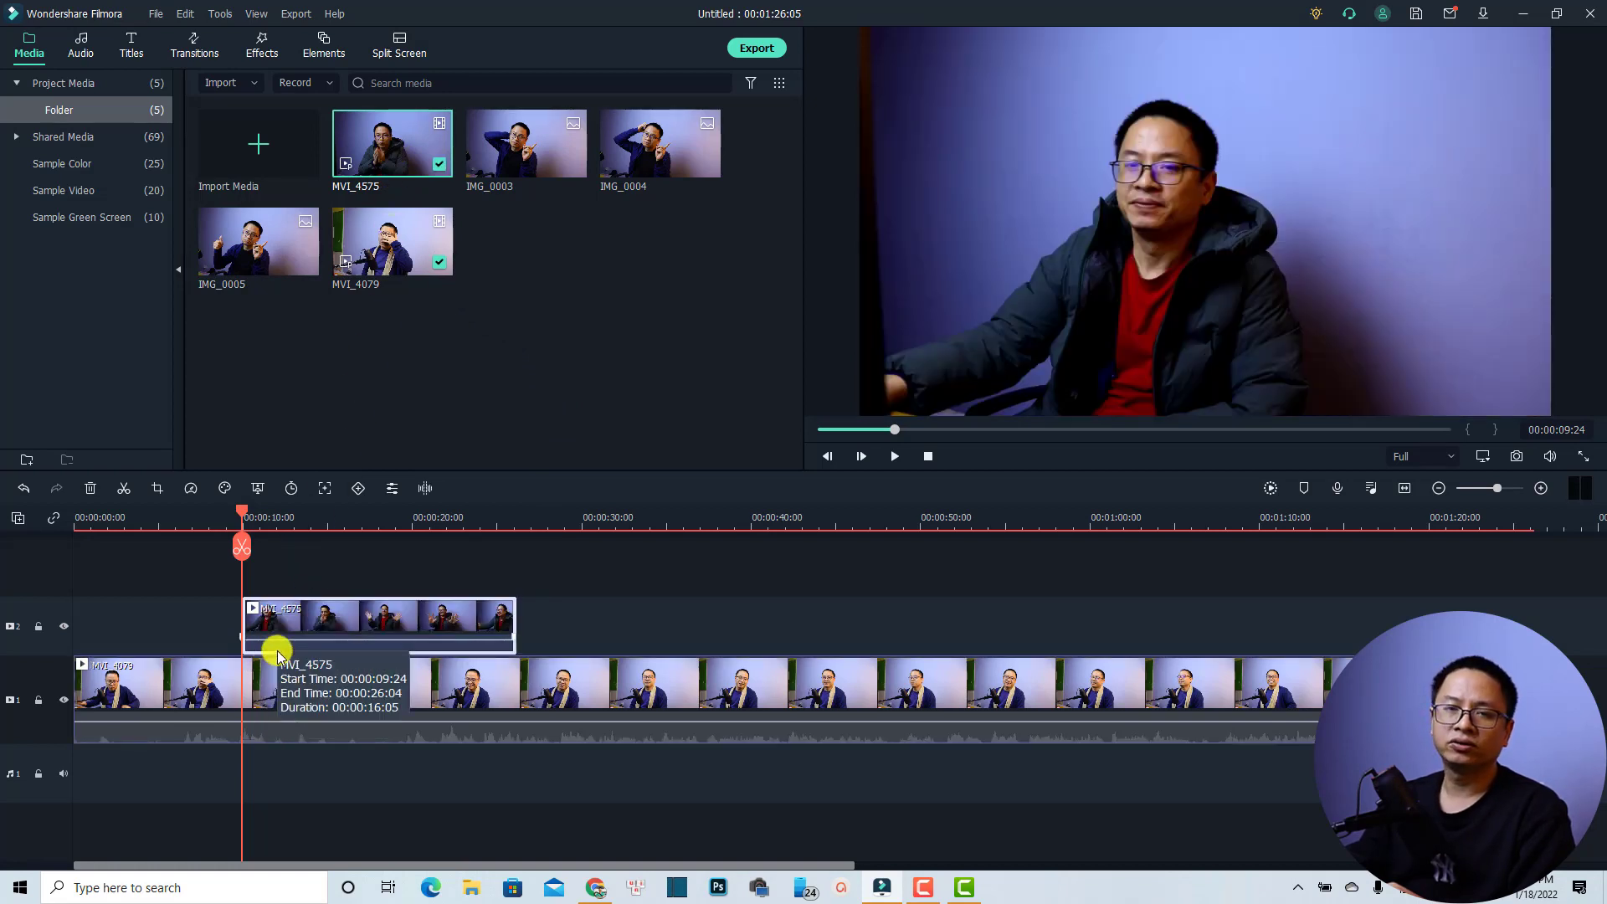
pyautogui.click(475, 601)
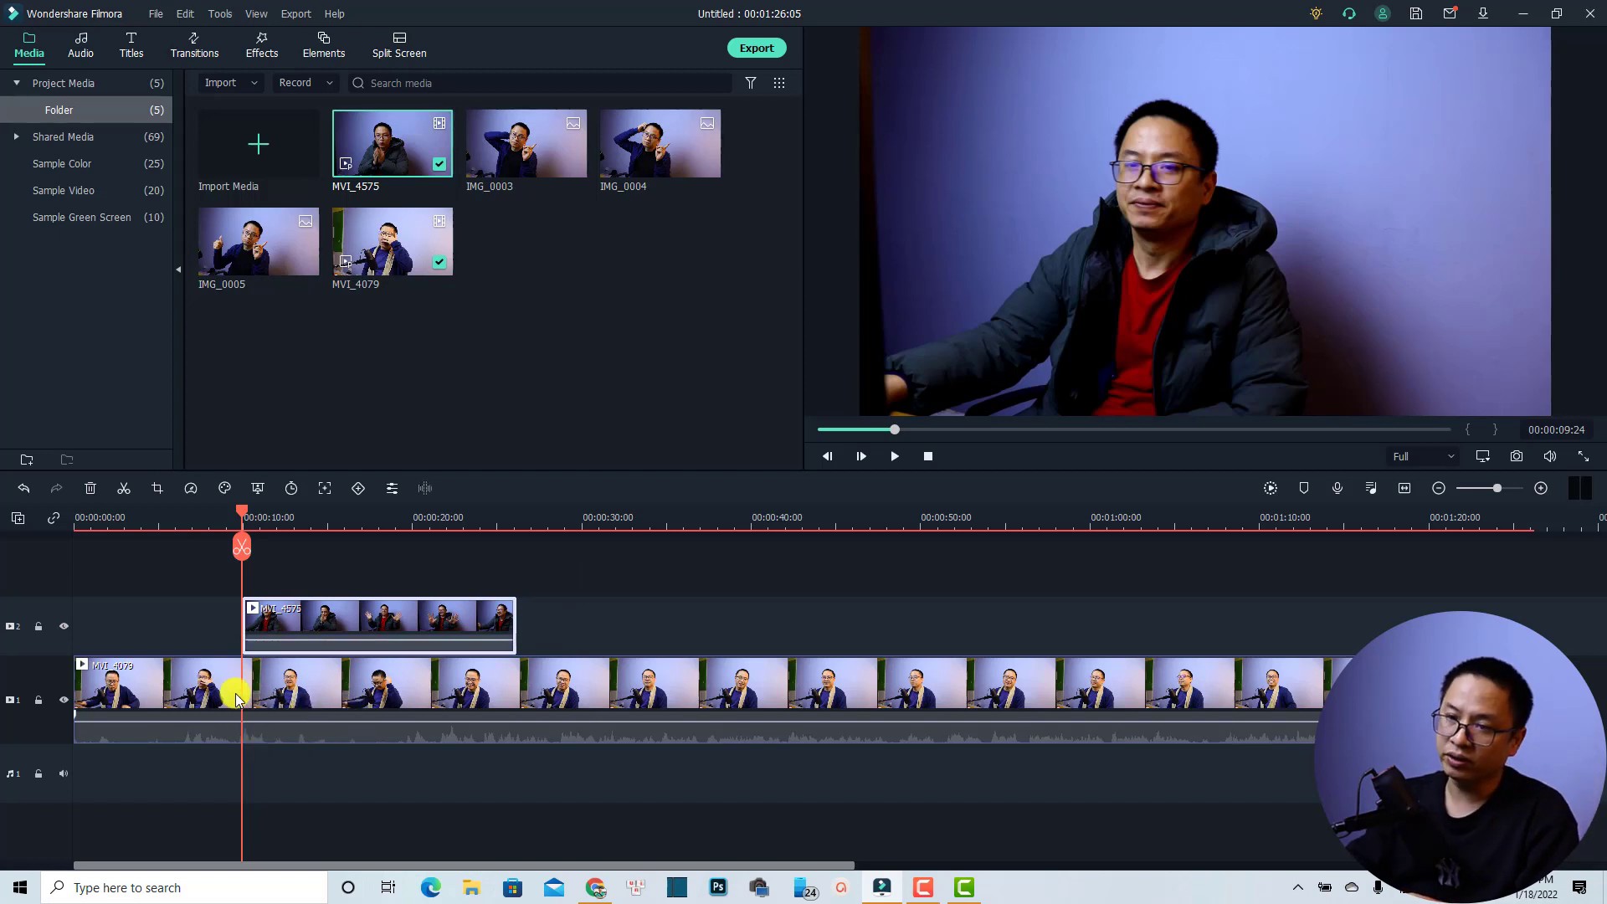
# Play from about seven seconds and pause once the overlay appears.
pyautogui.click(205, 522)
pyautogui.click(295, 565)
pyautogui.press('space')
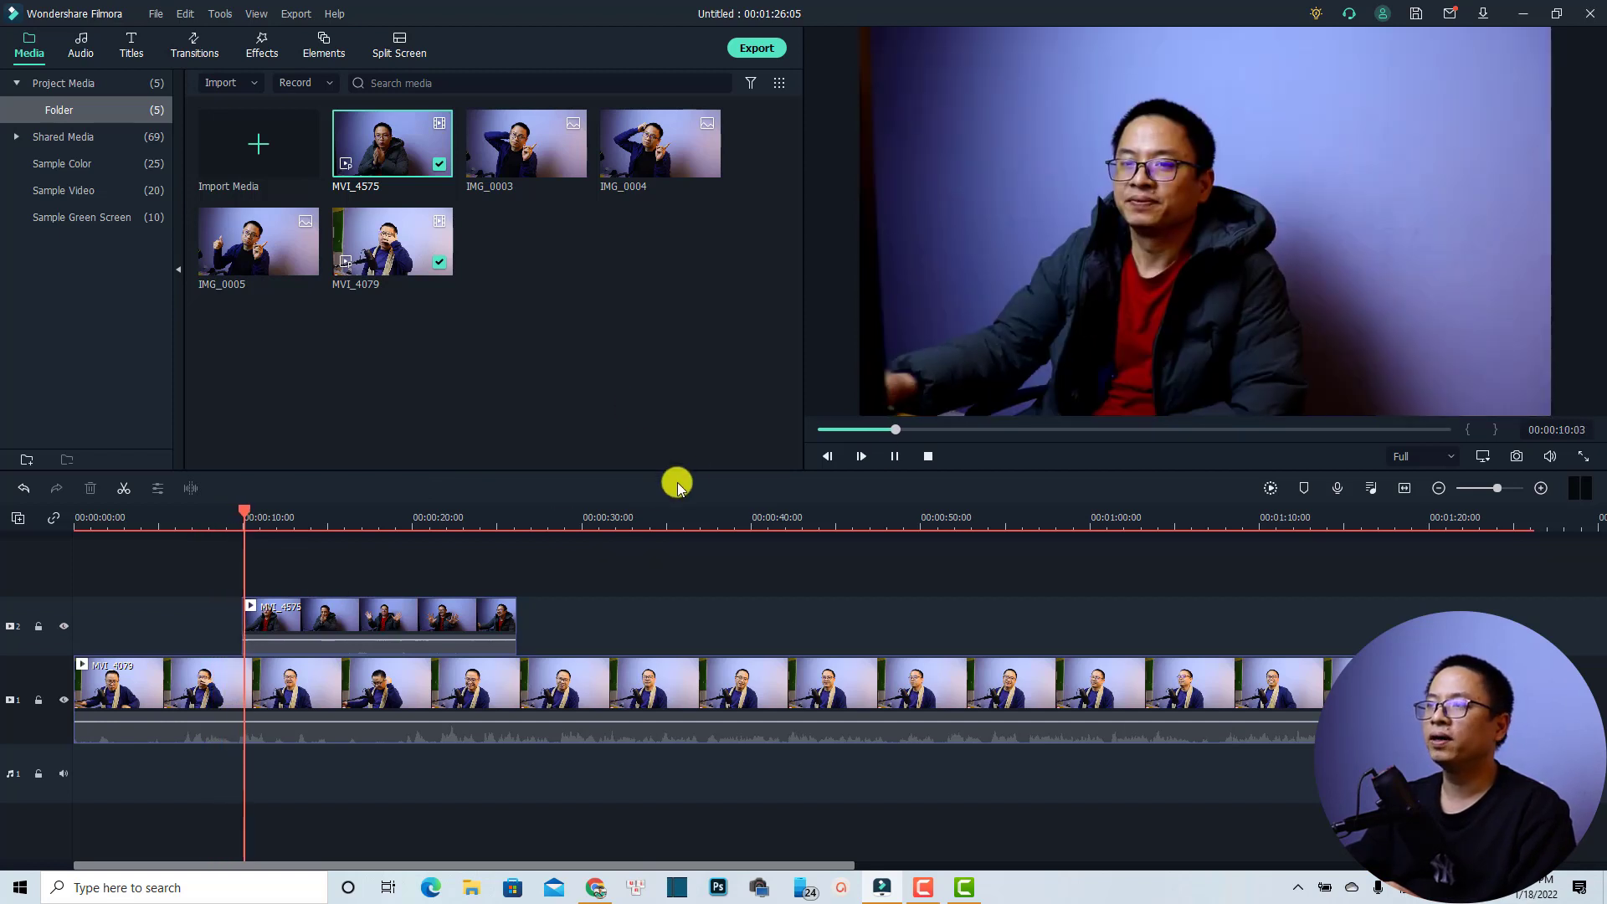
pyautogui.press('space')
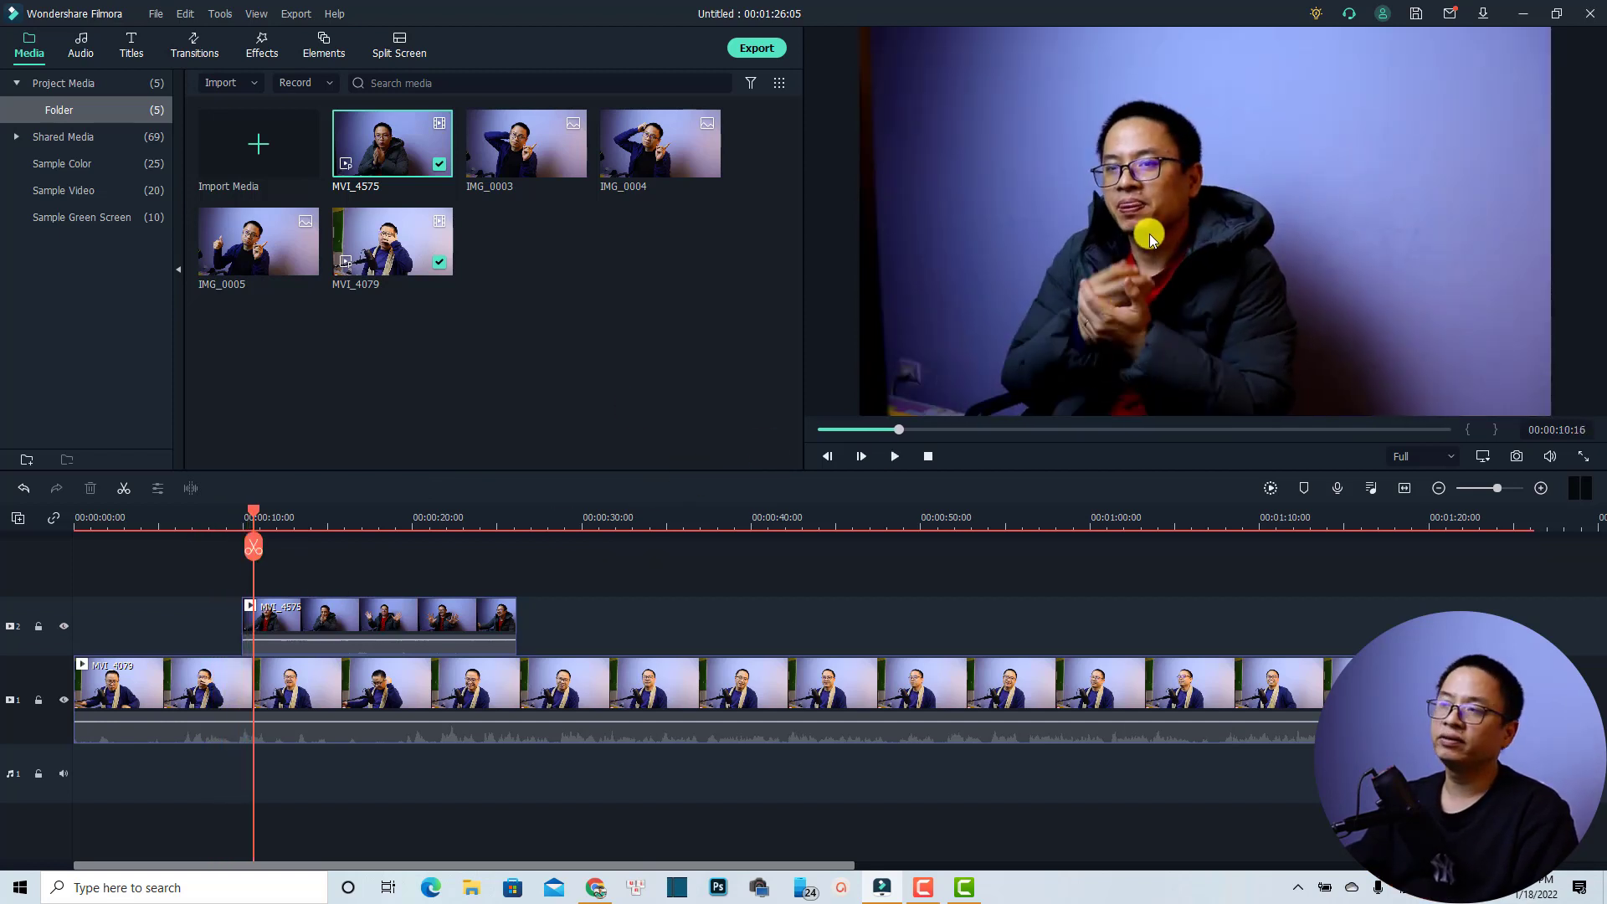
# Resize the MVI_4575 overlay into a small inset and position it at the upper right.
pyautogui.click(1149, 236)
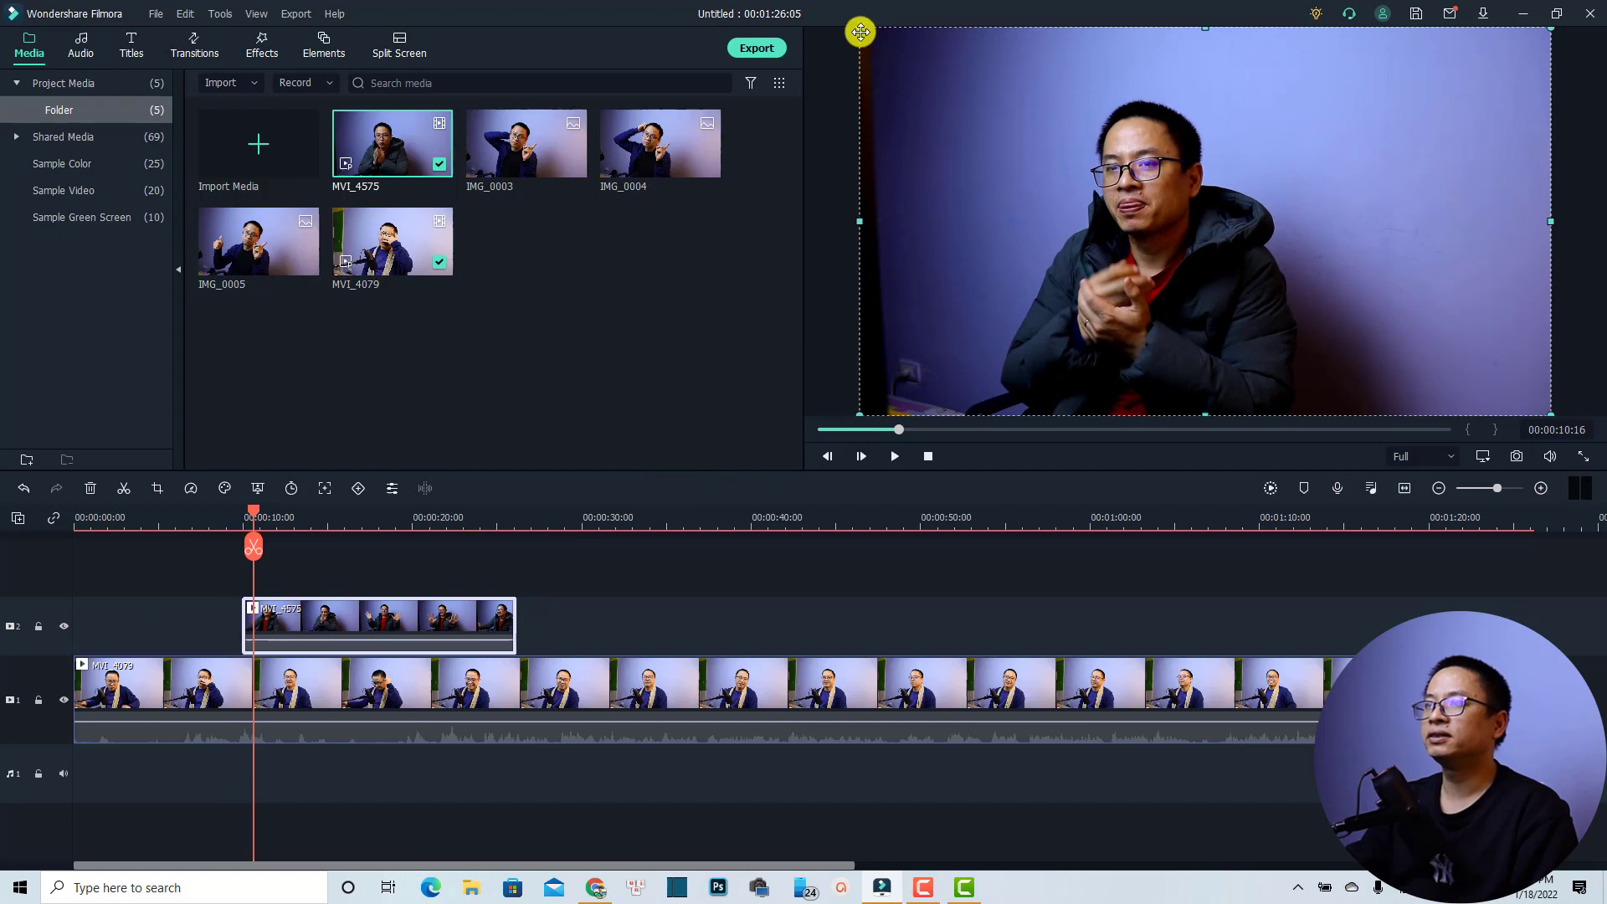
pyautogui.moveTo(861, 32); pyautogui.dragTo(1165, 199)
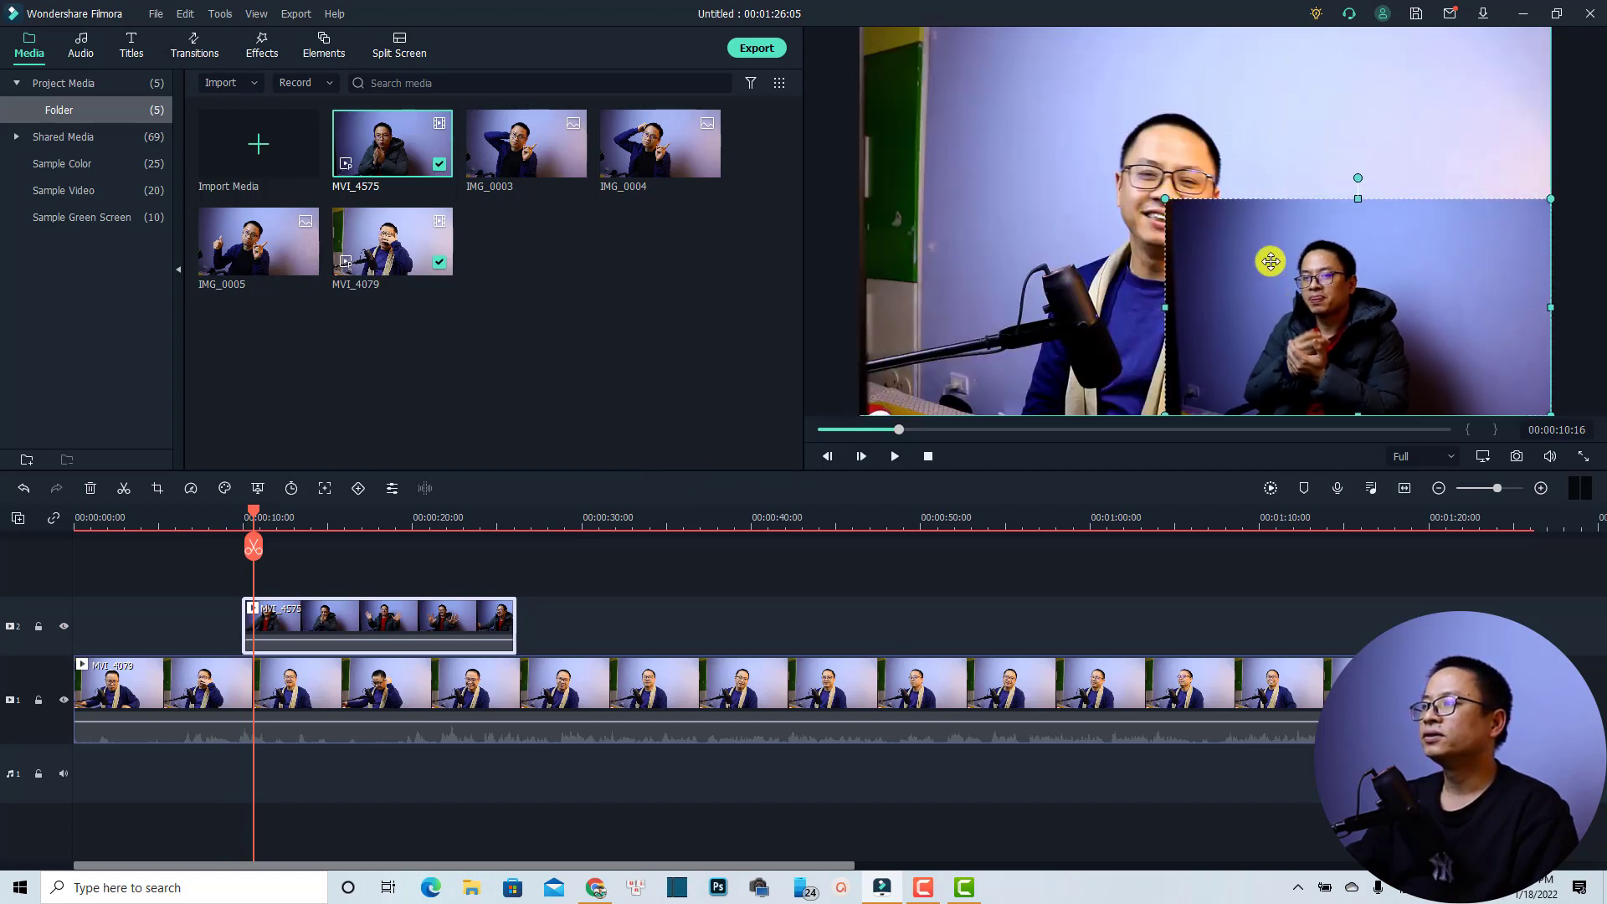
pyautogui.moveTo(1270, 262); pyautogui.dragTo(1259, 159)
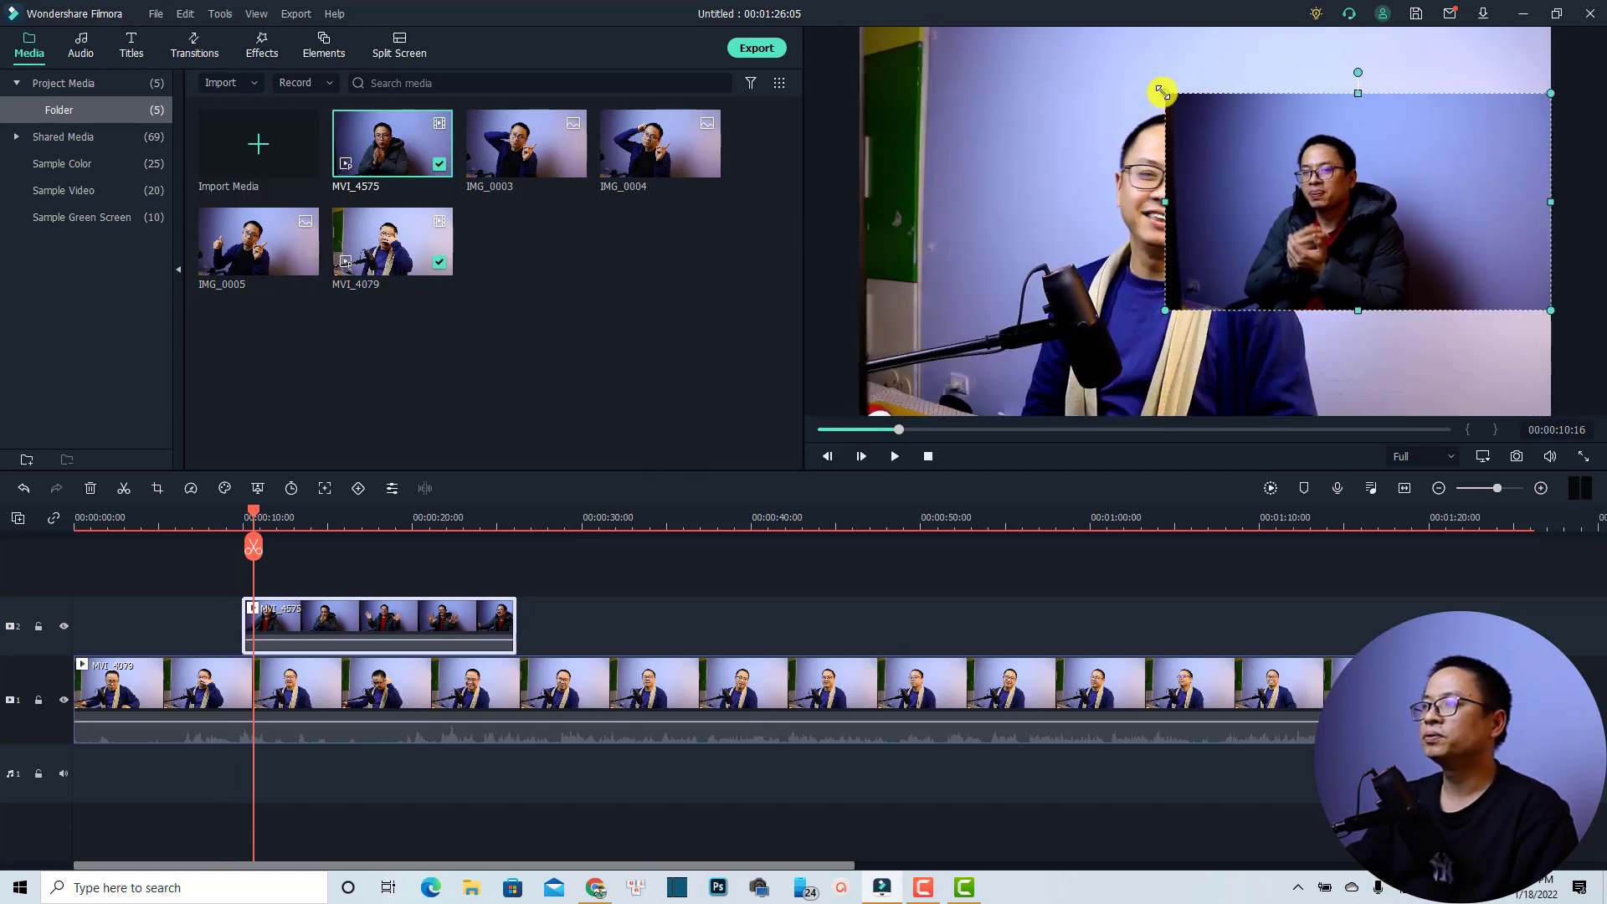
pyautogui.moveTo(1162, 92); pyautogui.dragTo(1293, 166)
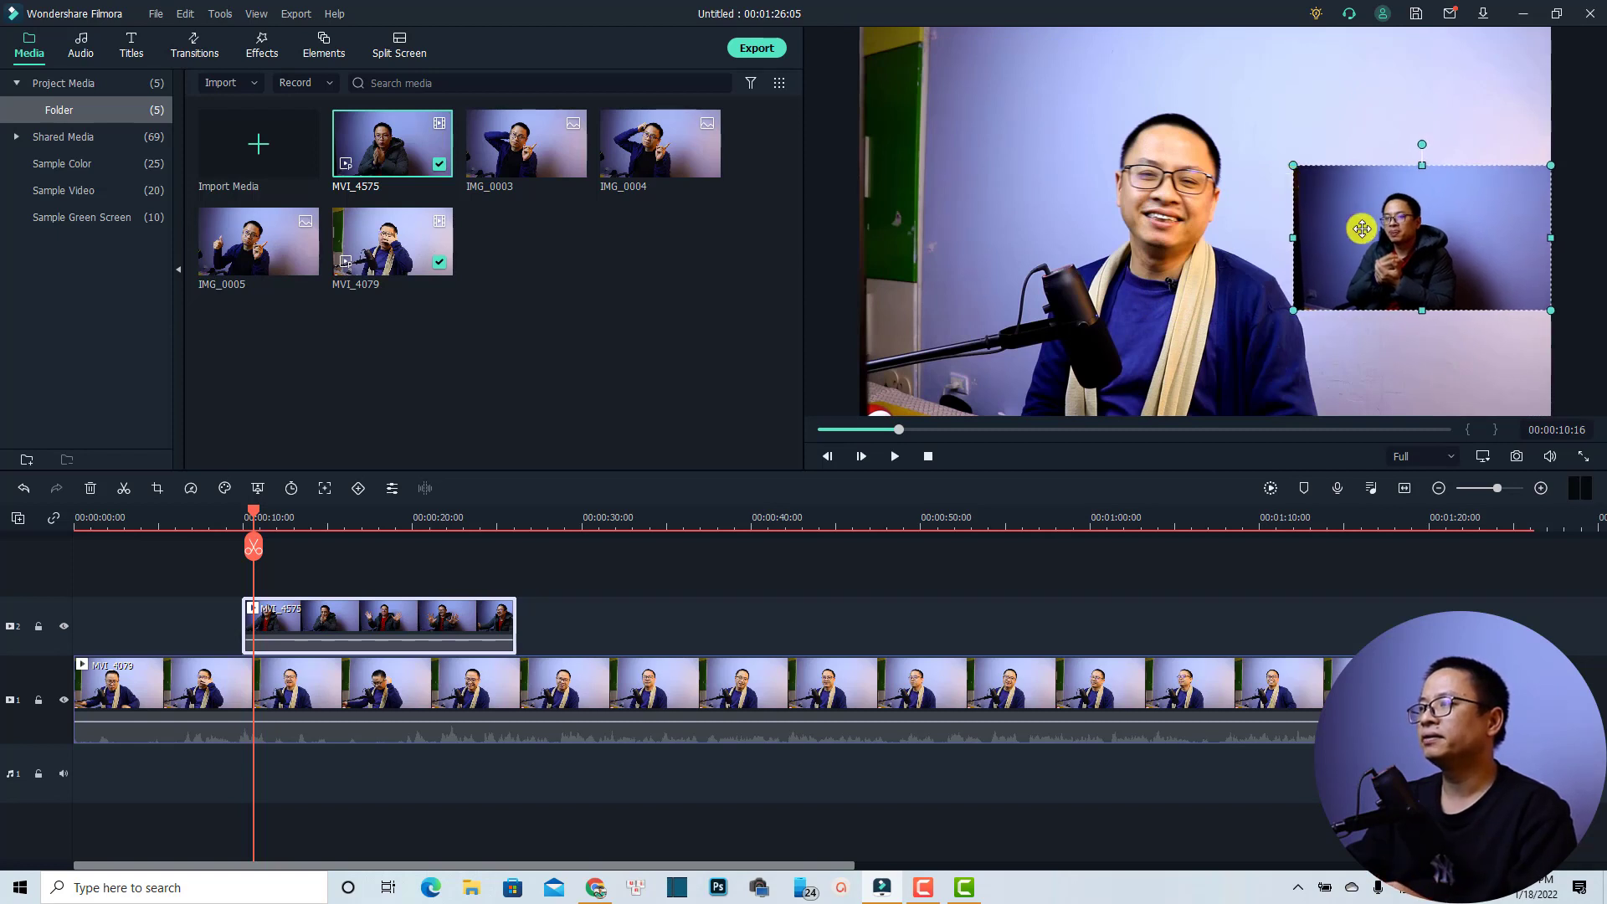
pyautogui.moveTo(1362, 229); pyautogui.dragTo(1330, 197)
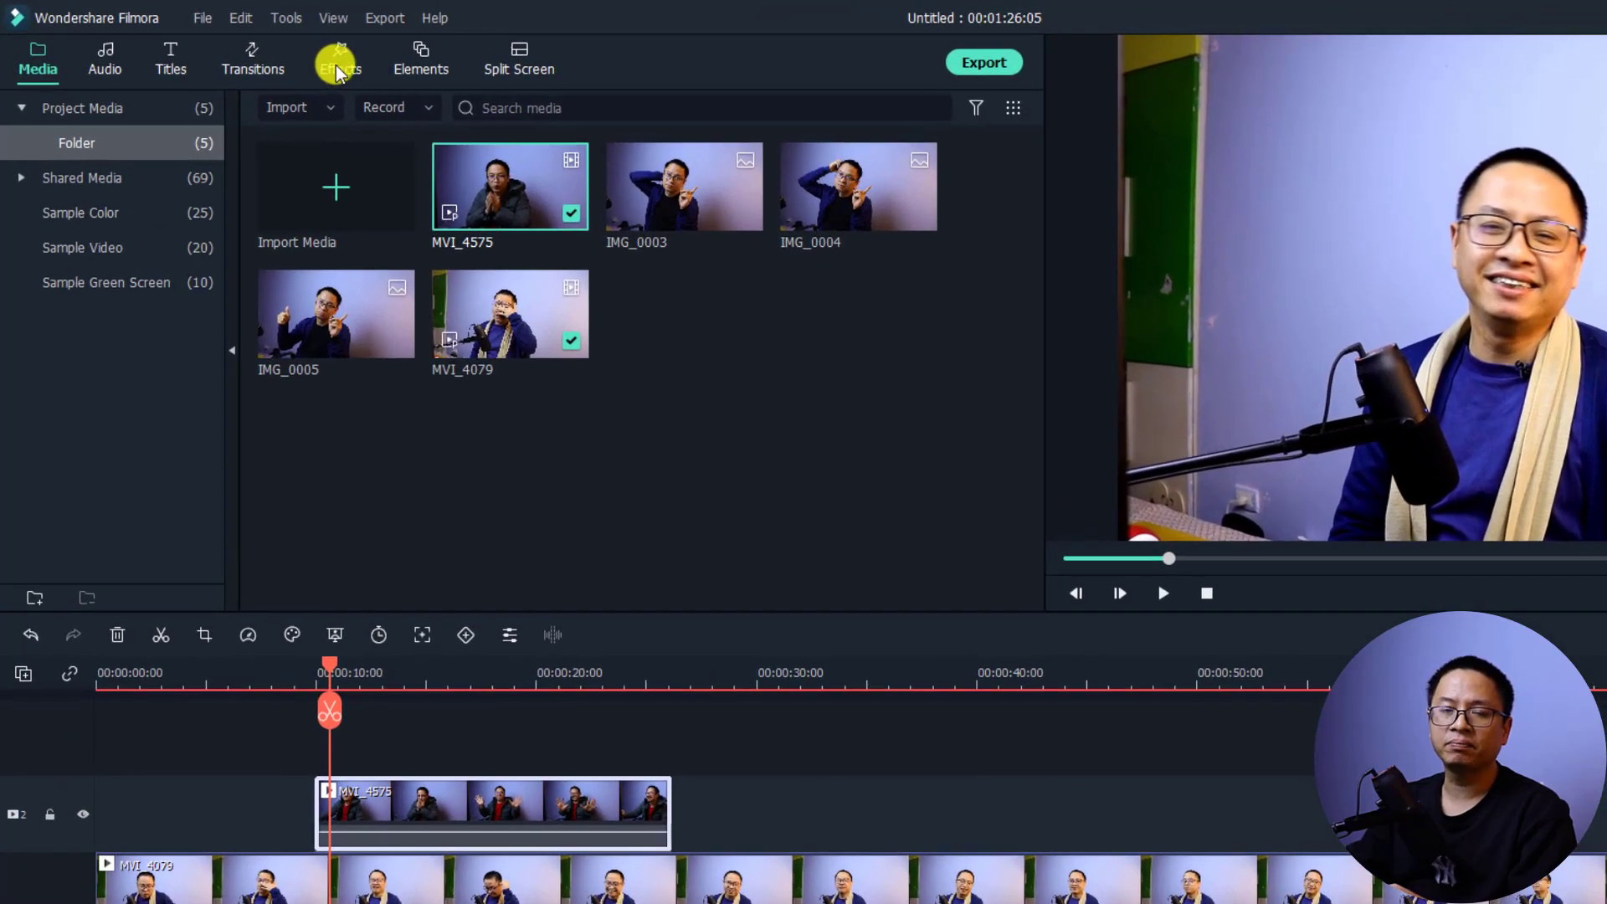
# Browse the Utility effects and pick the Image Mask effect.
pyautogui.click(338, 69)
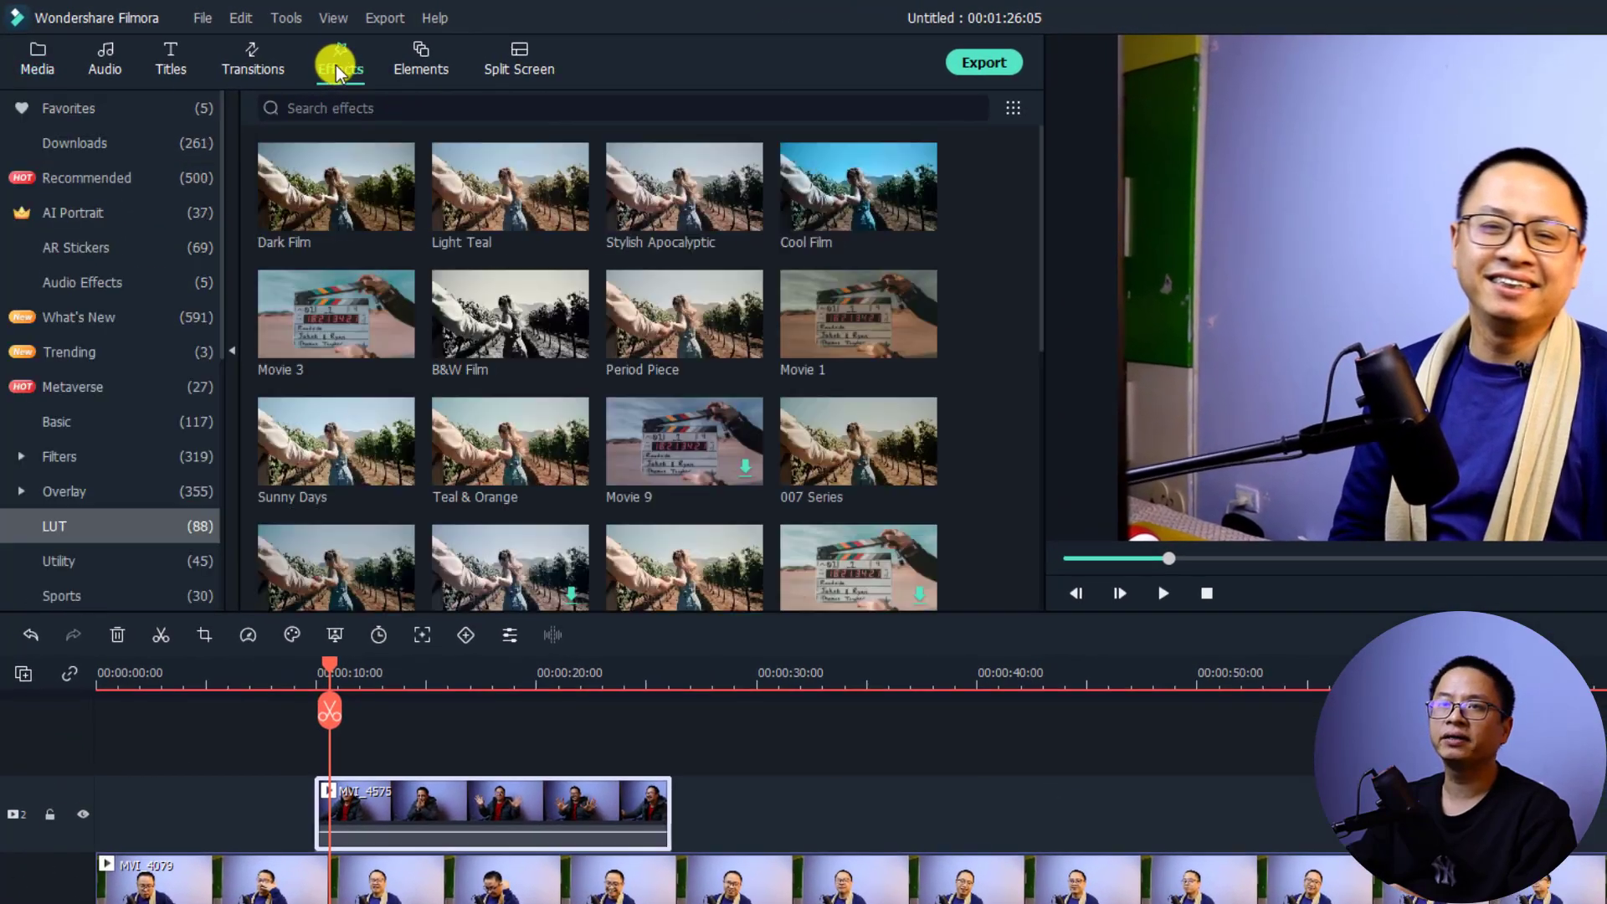
pyautogui.click(74, 565)
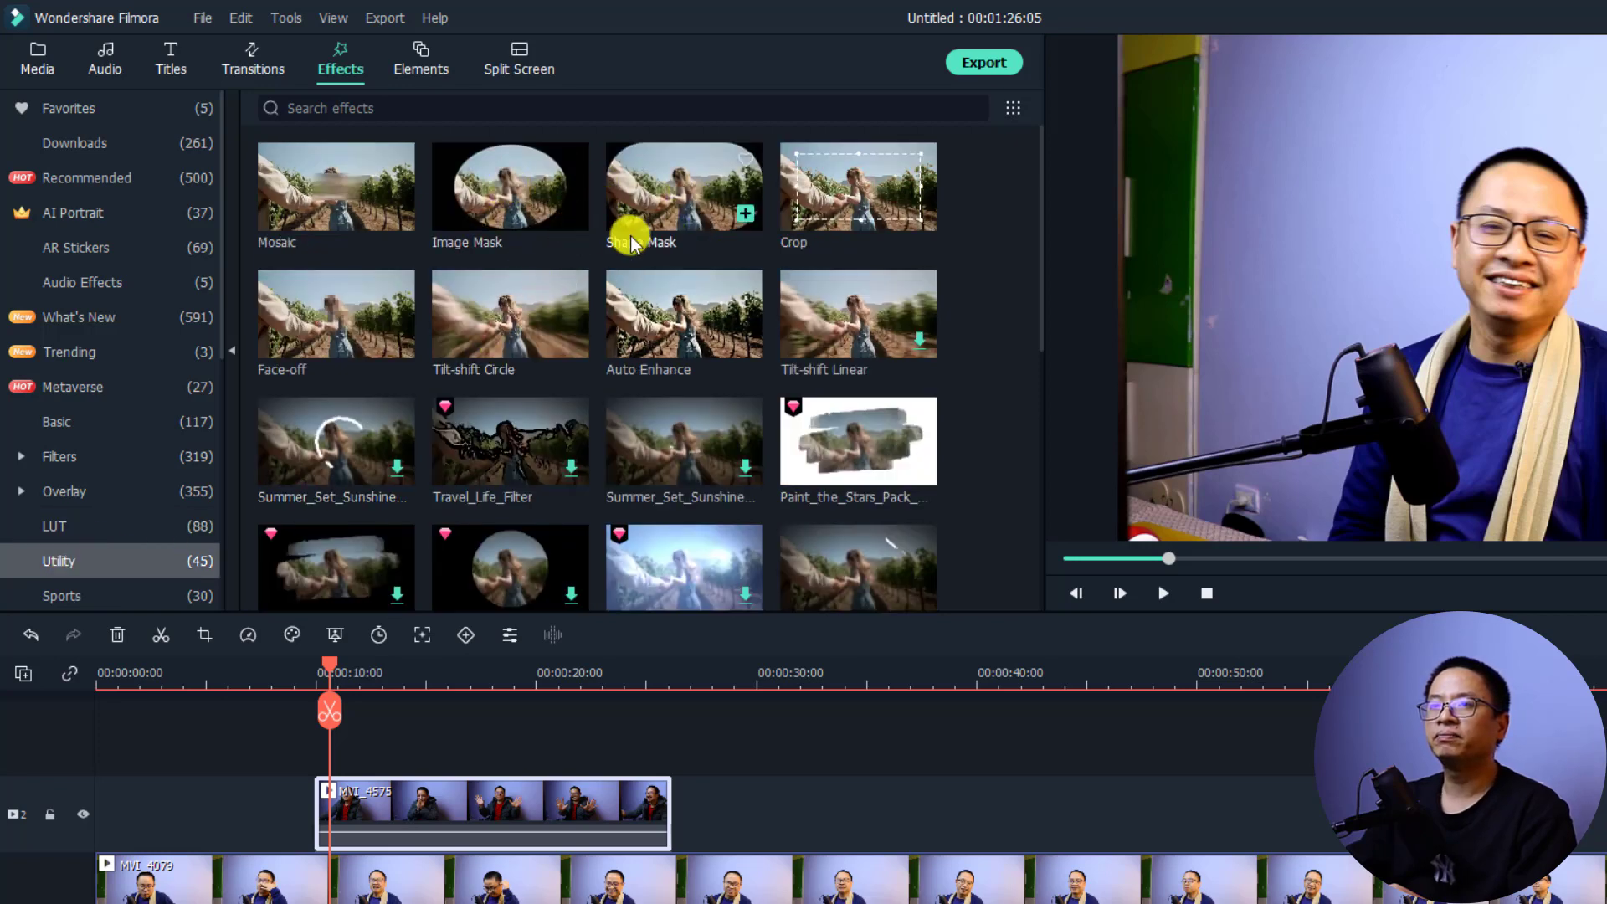
pyautogui.moveTo(576, 238)
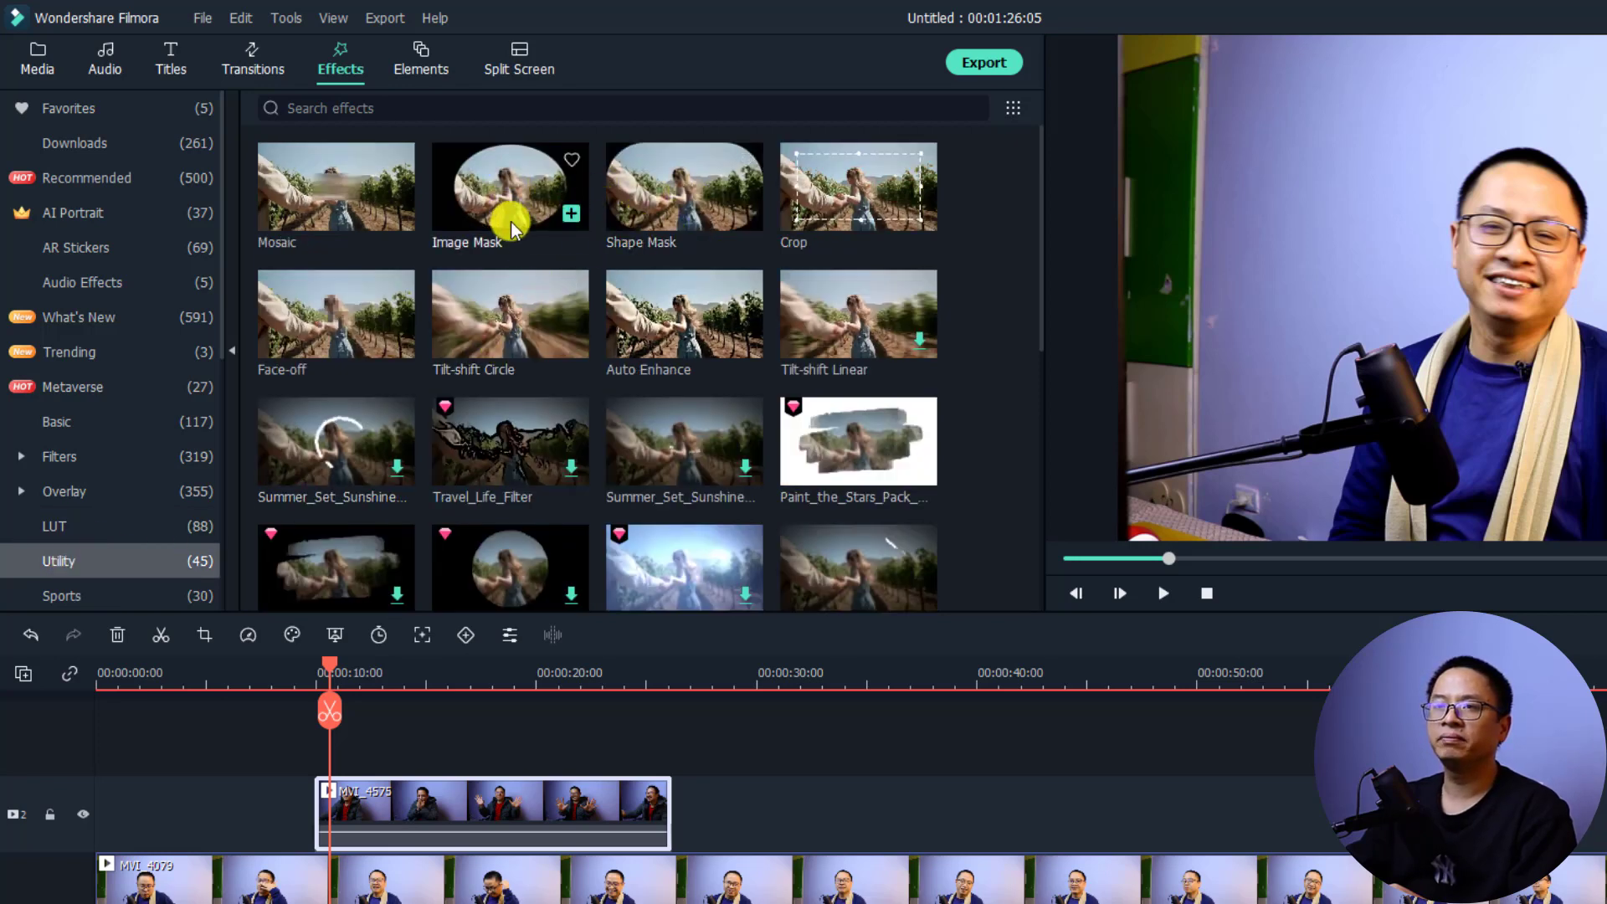
pyautogui.moveTo(650, 226)
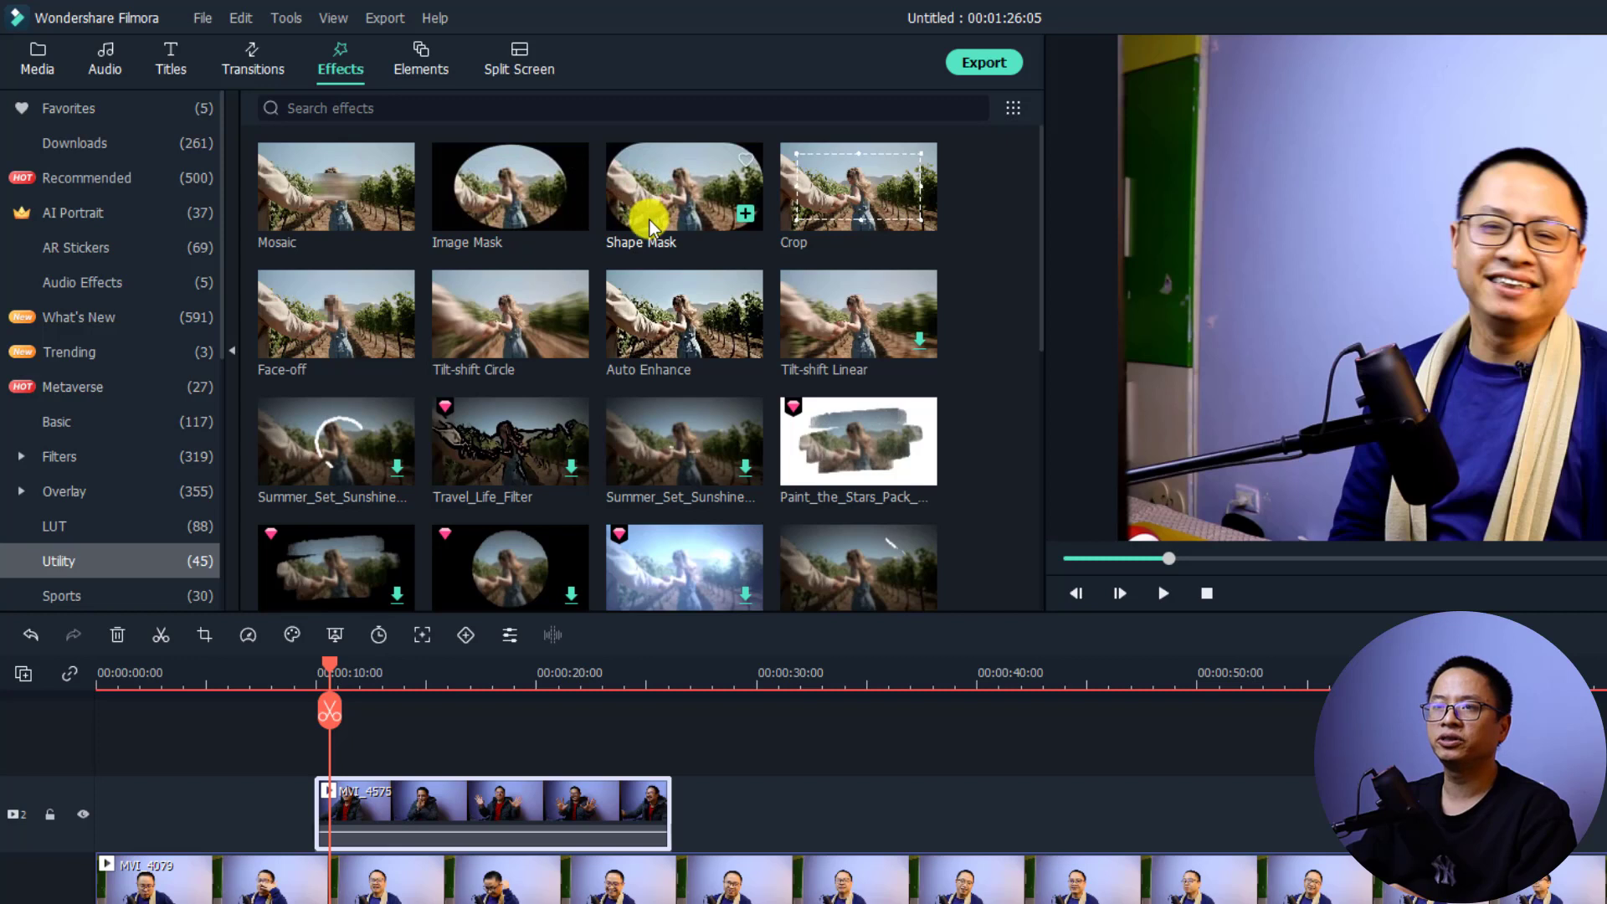
pyautogui.click(512, 216)
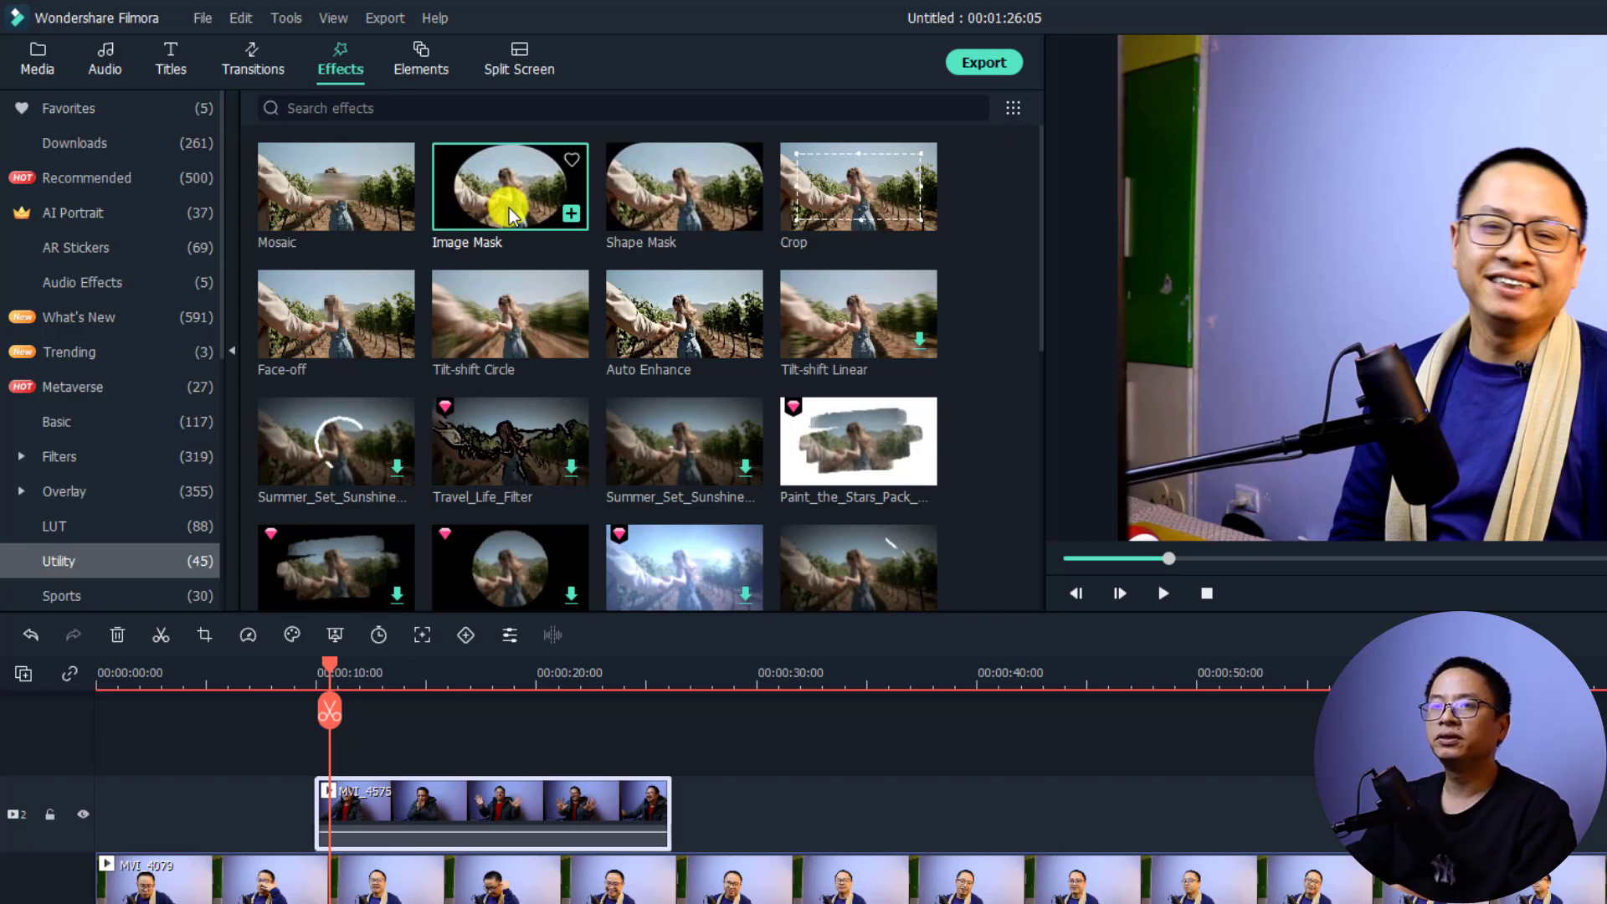
# Apply Image Mask to the MVI_4575 clip on track 2 and open its video settings.
pyautogui.moveTo(512, 216); pyautogui.dragTo(387, 770)
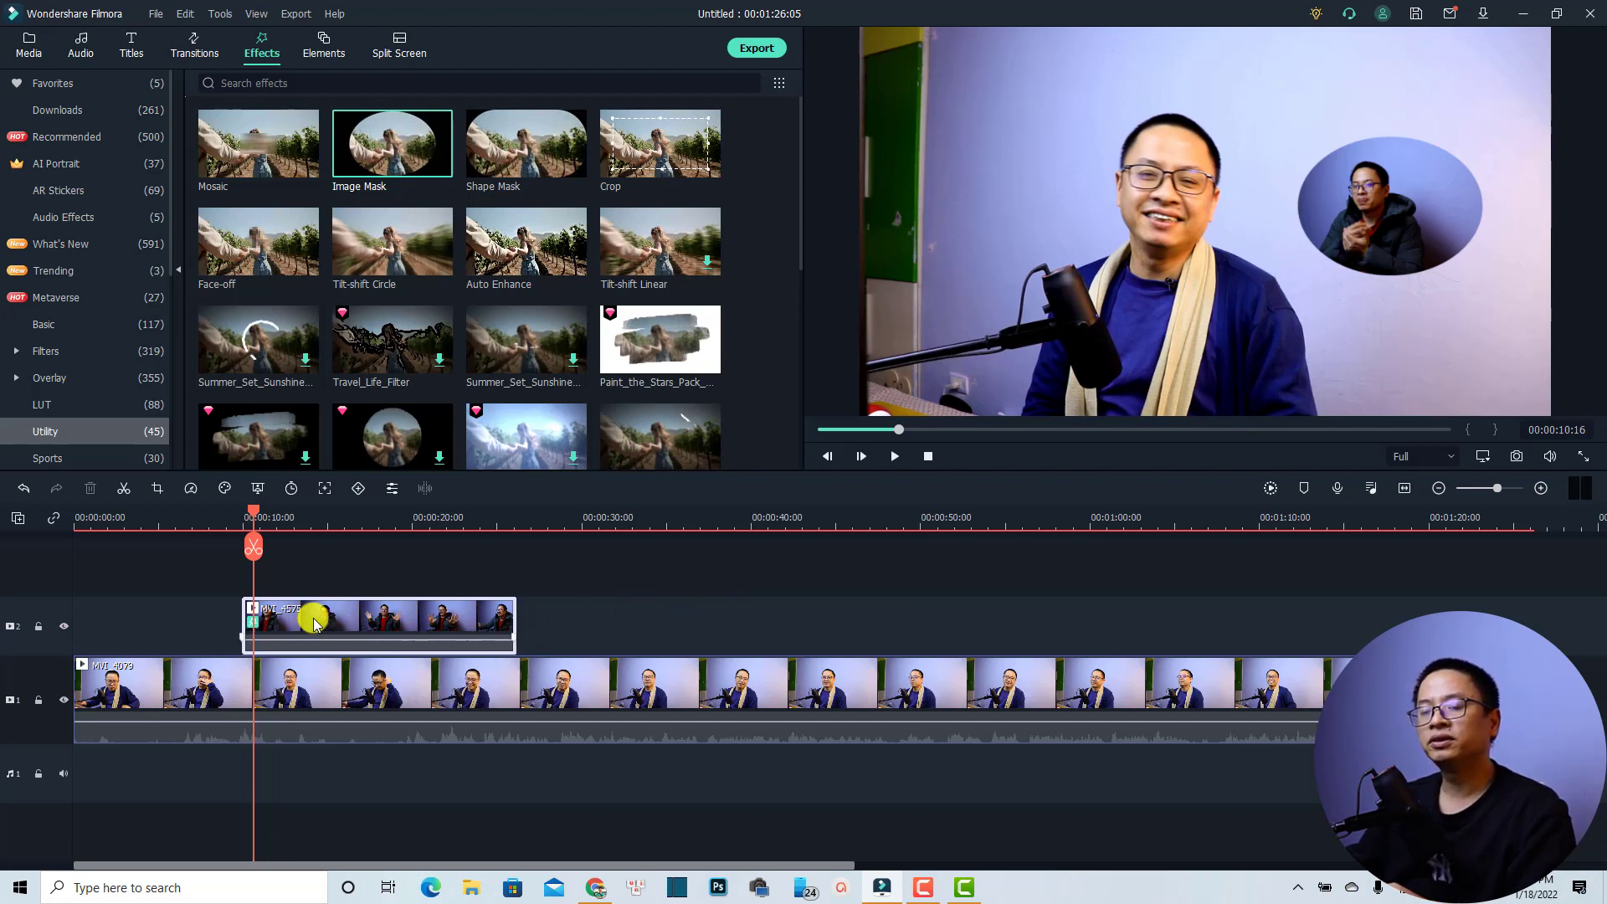
pyautogui.click(391, 490)
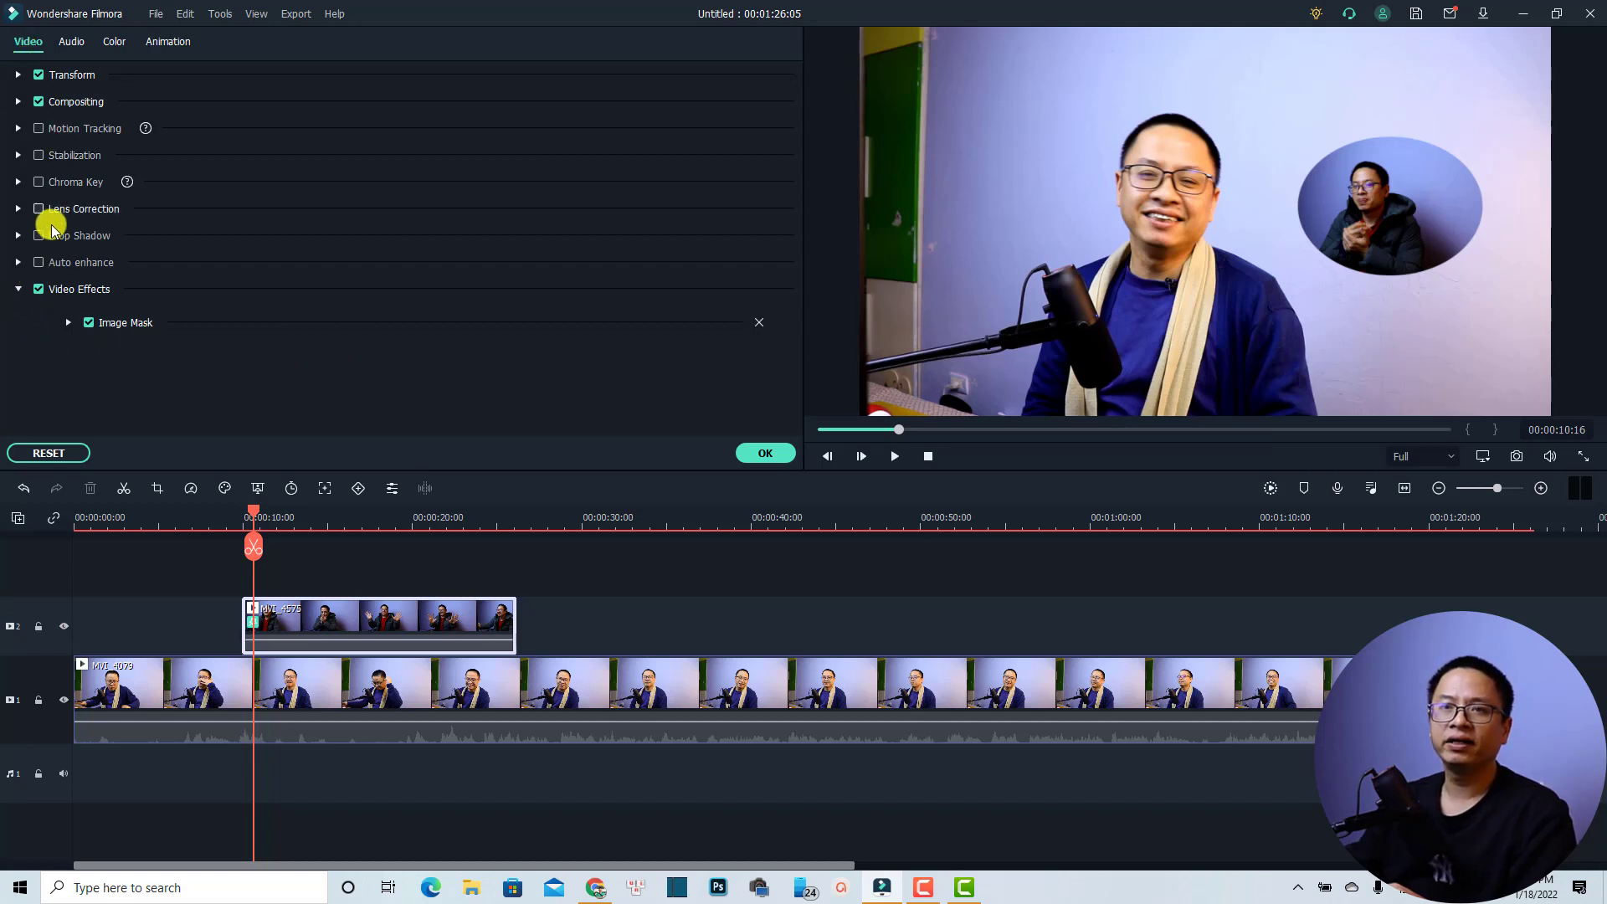
# Expand Image Mask, try the starburst preset, then settle on the wide oval preset.
pyautogui.click(68, 323)
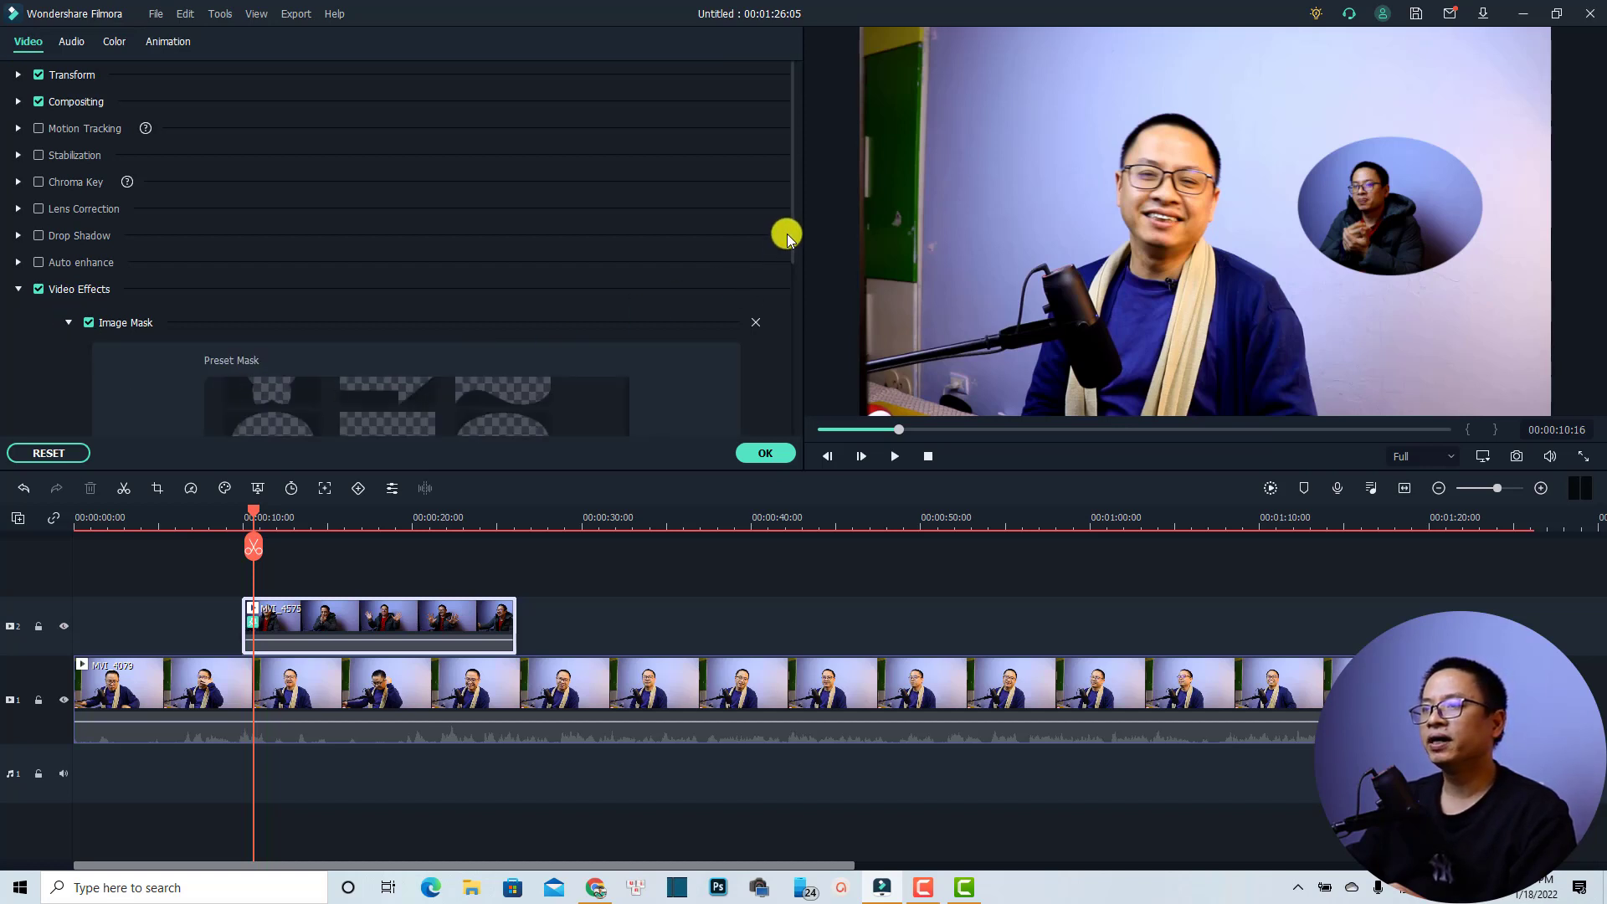
pyautogui.moveTo(792, 233); pyautogui.dragTo(736, 362)
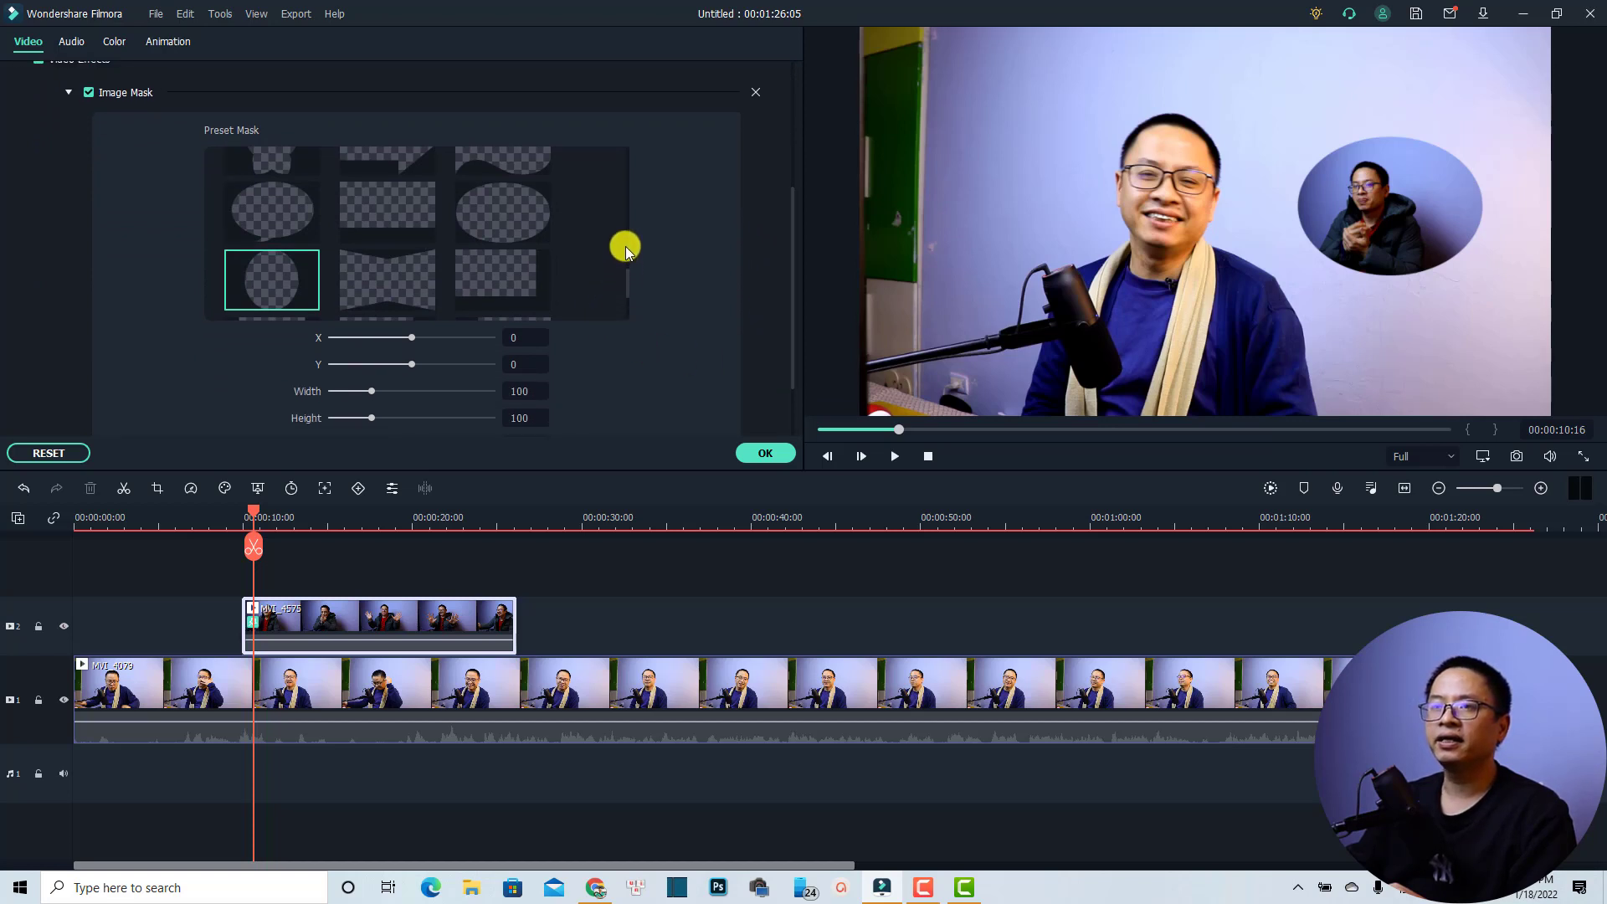
pyautogui.scroll(-10, 628, 284)
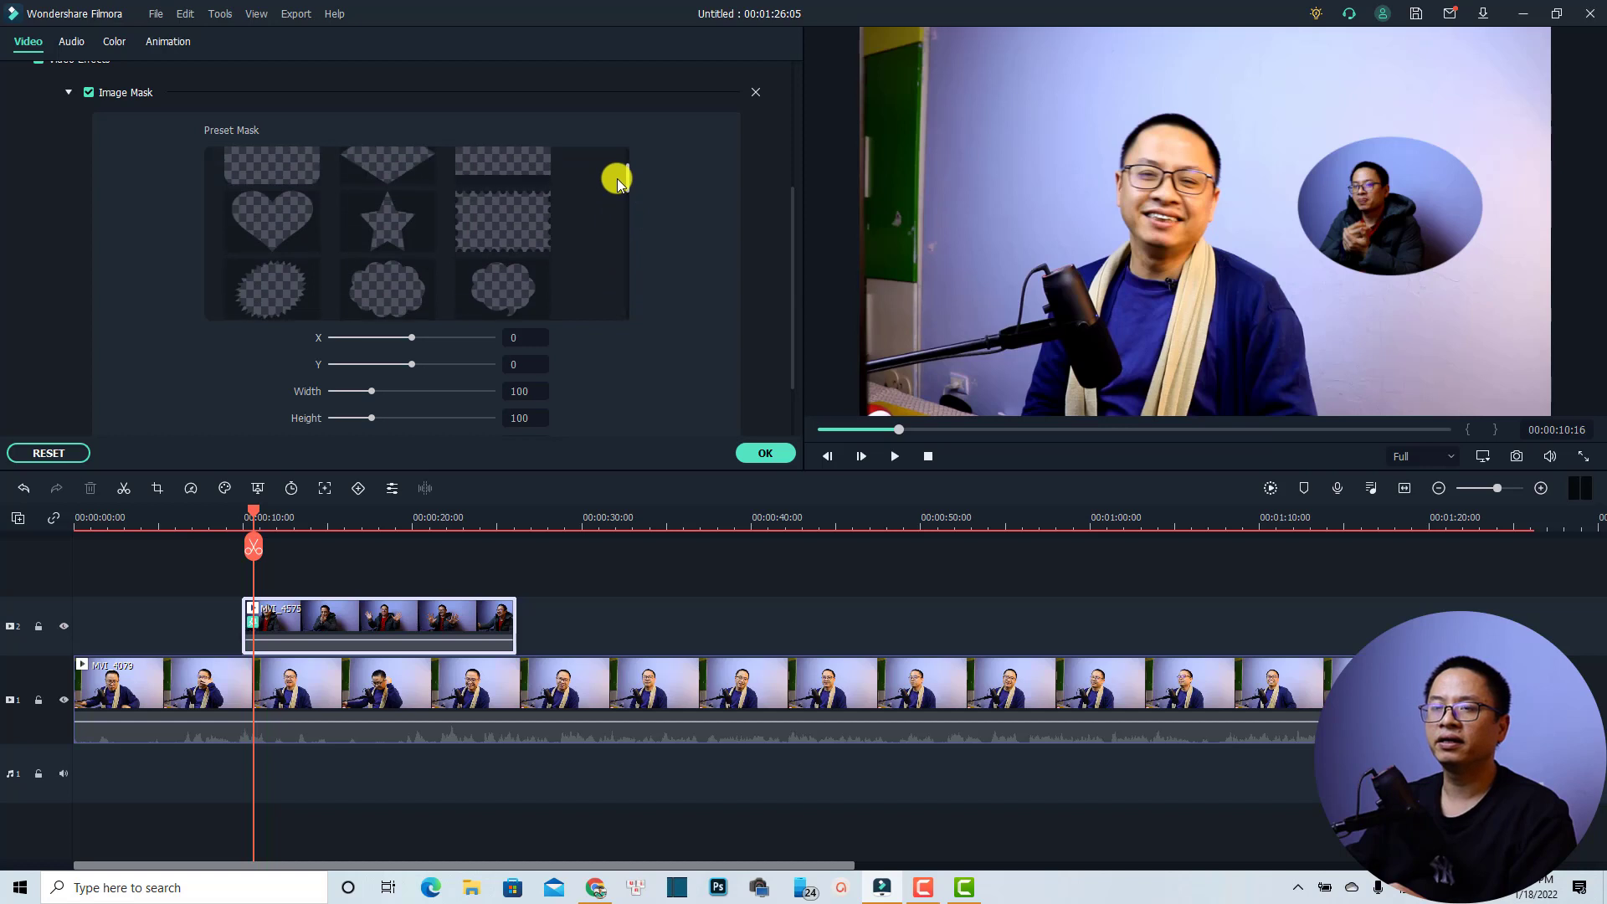
pyautogui.click(288, 293)
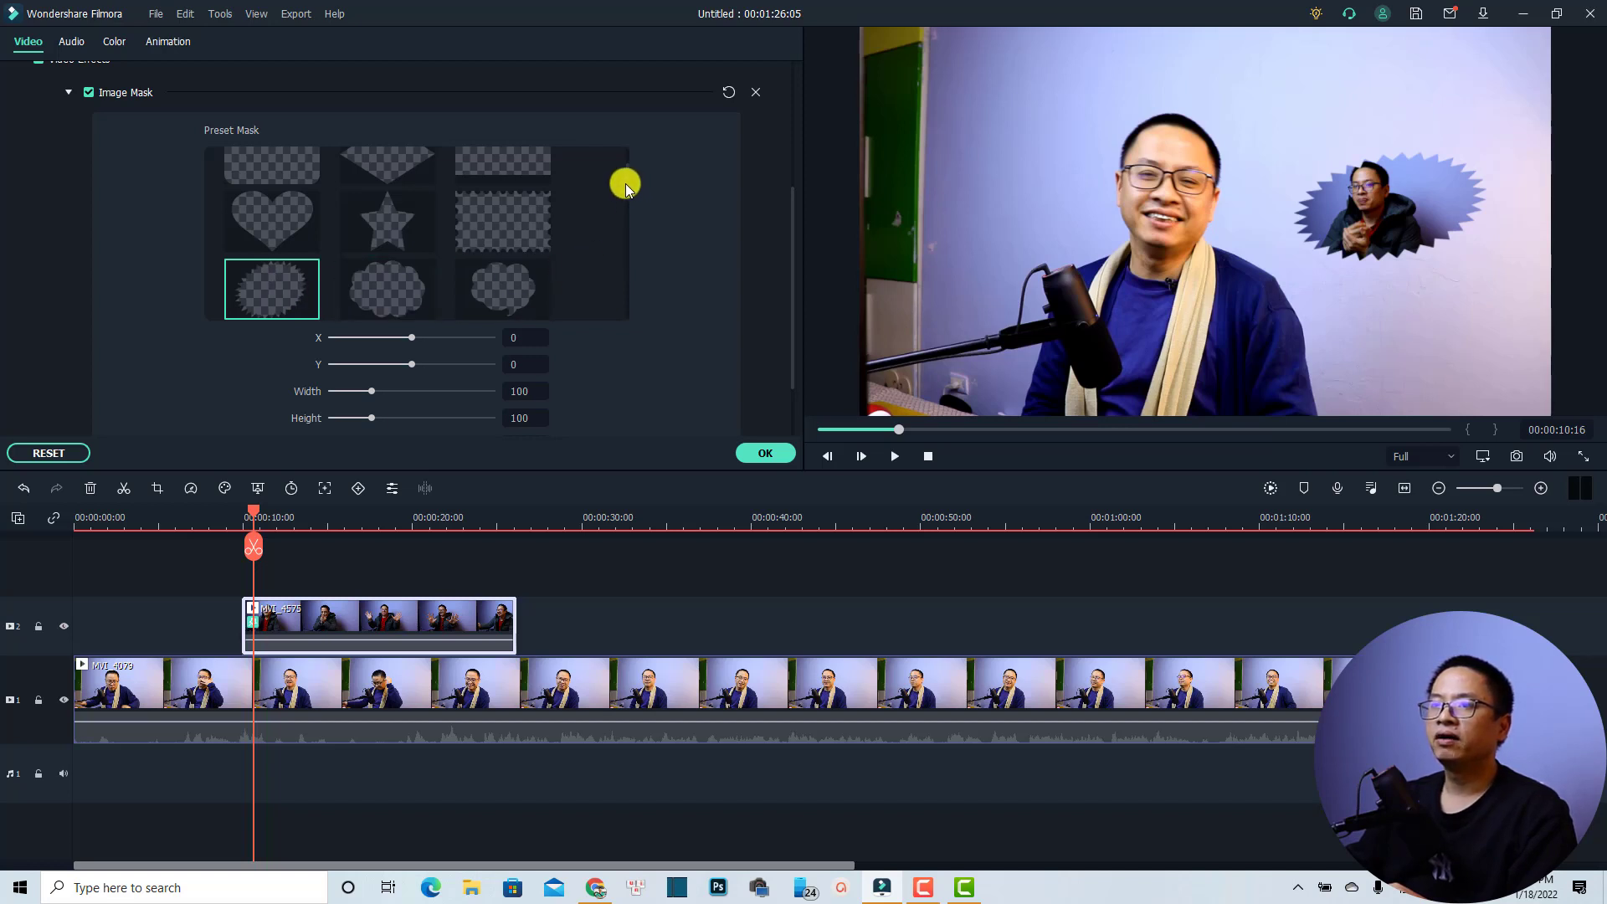
pyautogui.moveTo(627, 177); pyautogui.dragTo(616, 293)
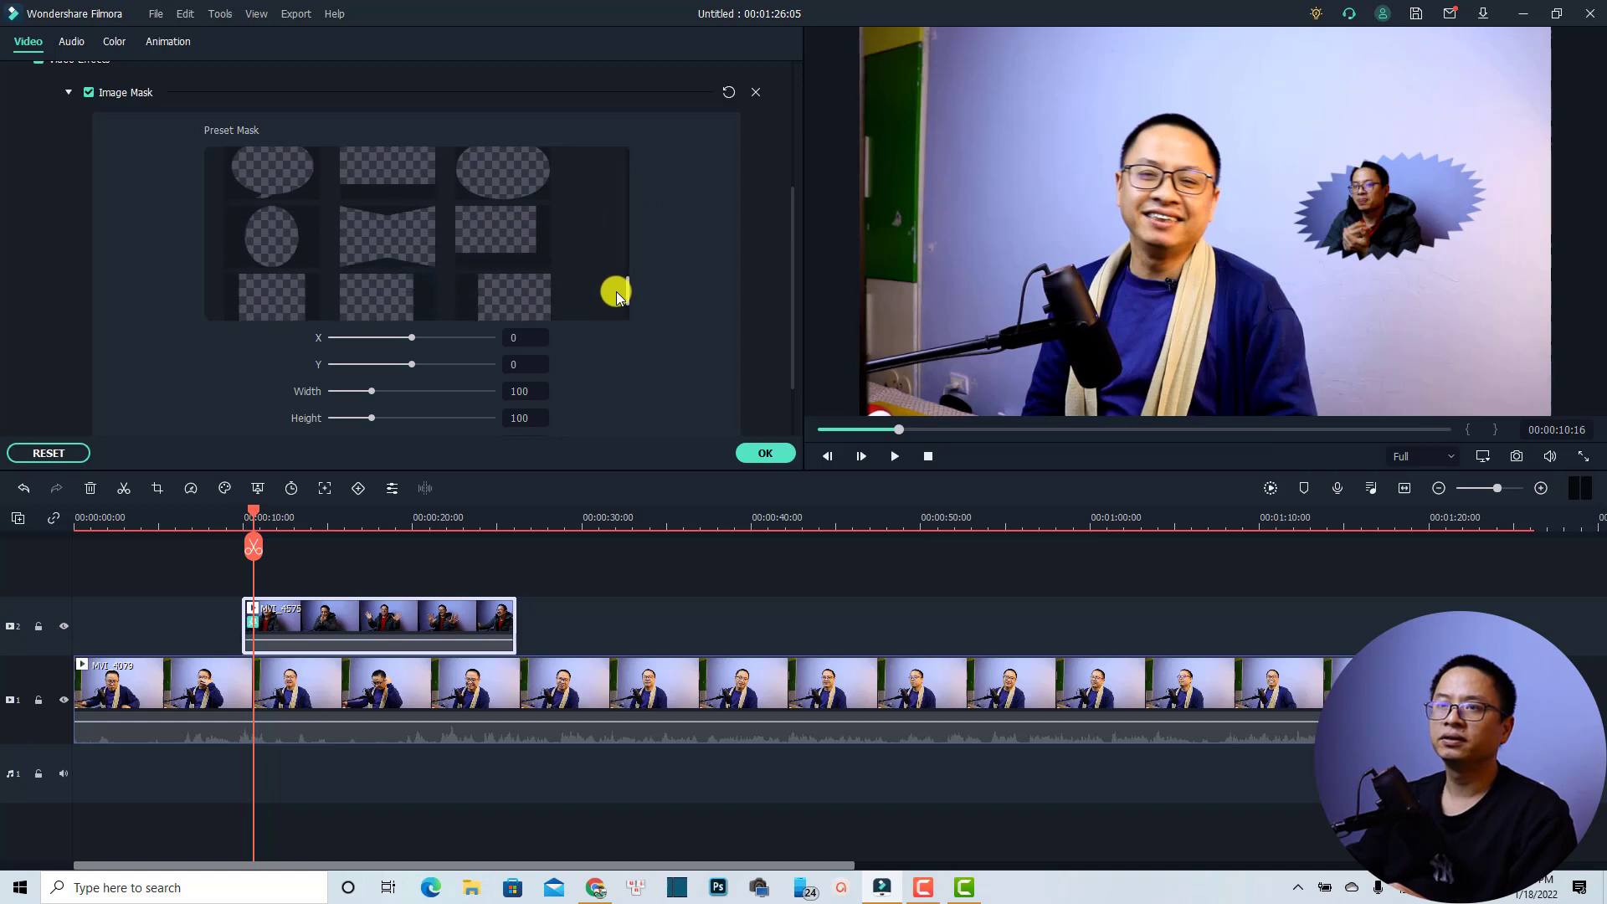
pyautogui.click(530, 221)
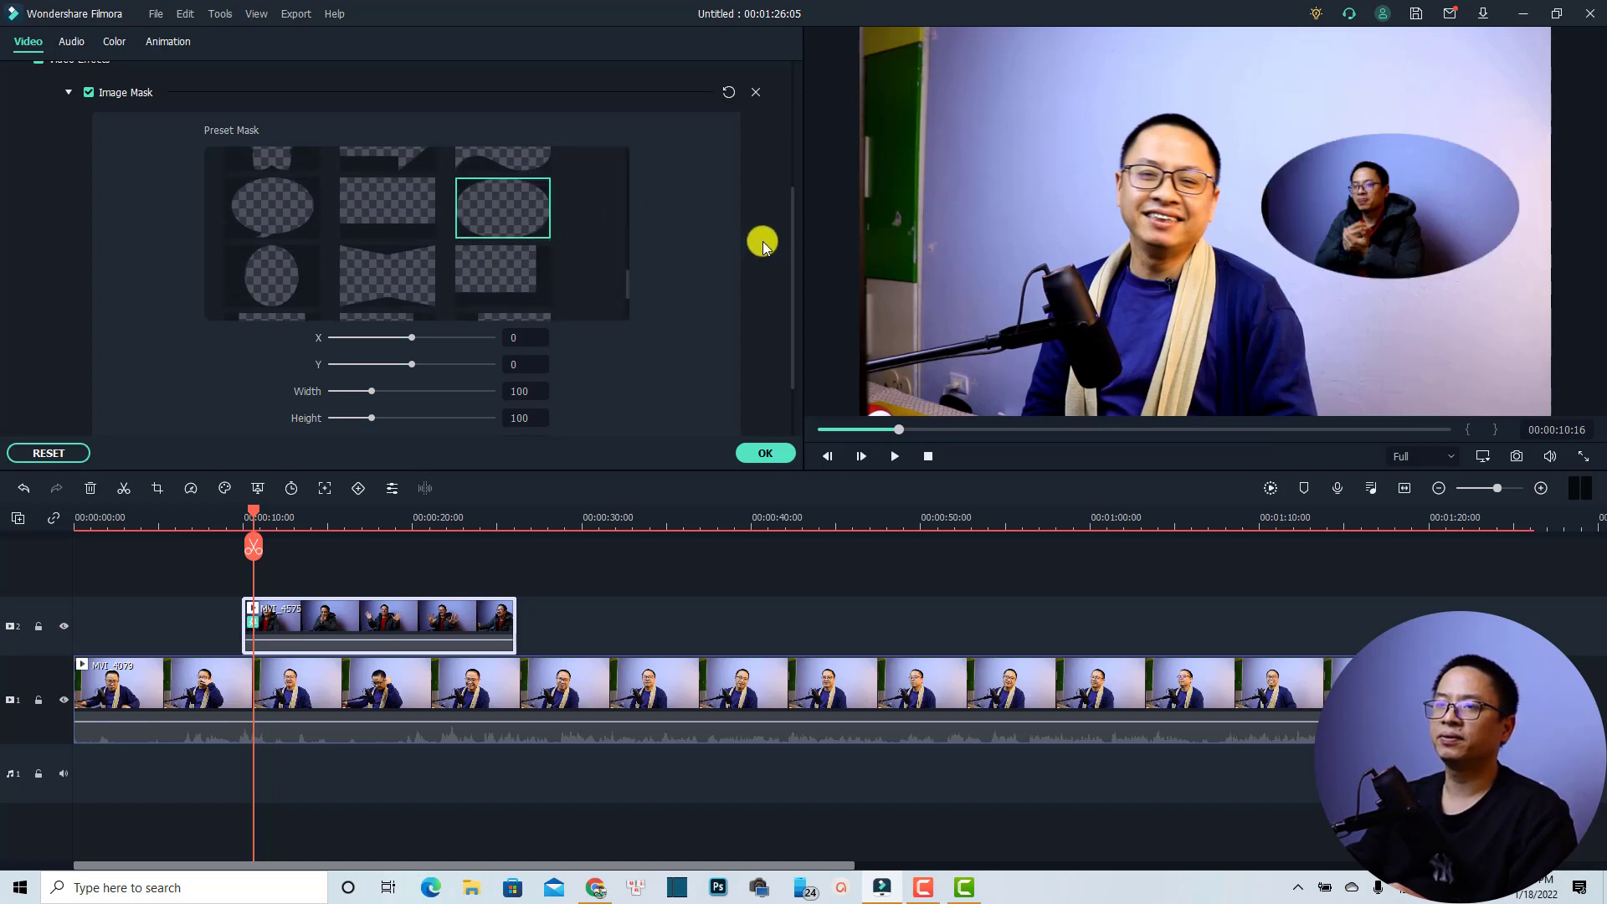
pyautogui.scroll(1, 791, 244)
pyautogui.moveTo(792, 244); pyautogui.dragTo(786, 298)
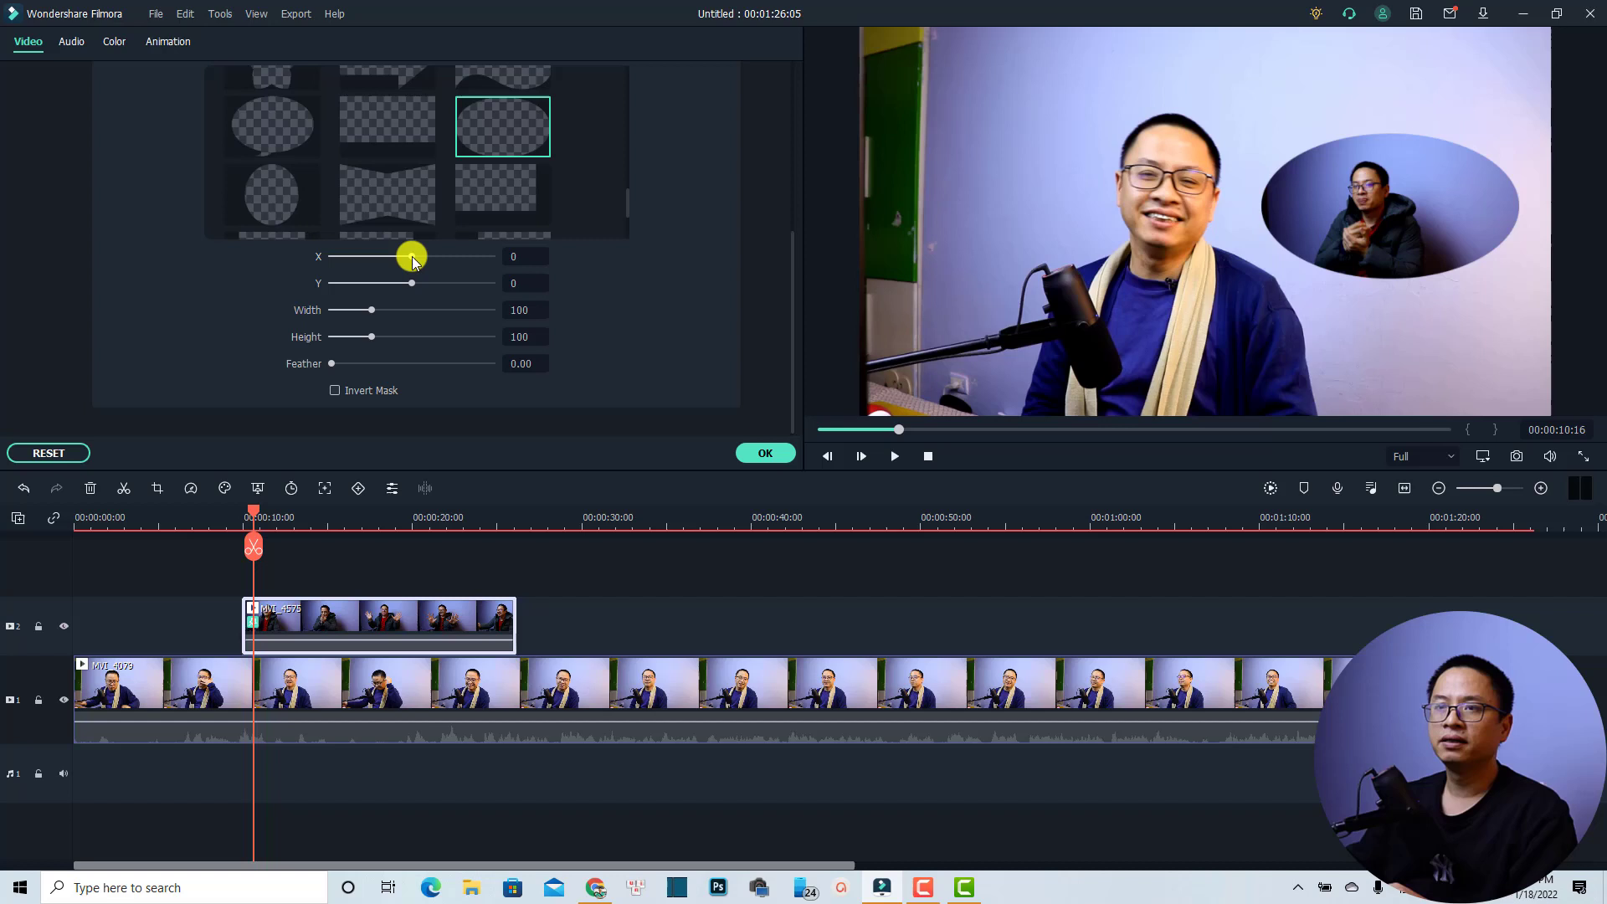
# Move the oval mask to X -52, Y -10 and set Feather to 4.69.
pyautogui.moveTo(412, 259); pyautogui.dragTo(359, 315)
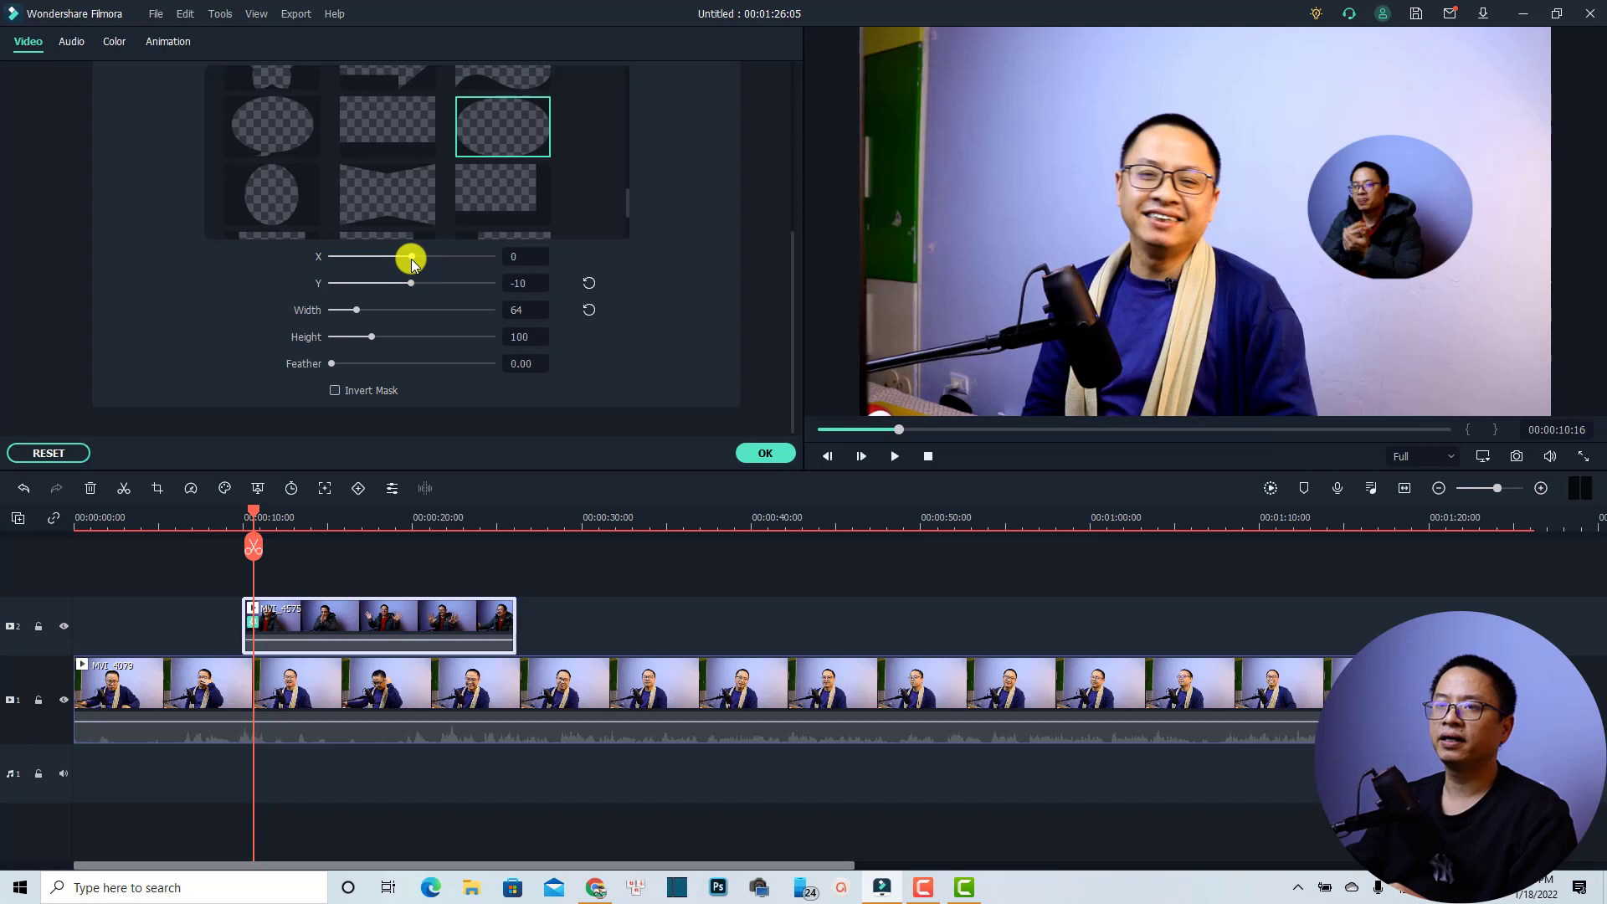
pyautogui.moveTo(411, 263); pyautogui.dragTo(408, 264)
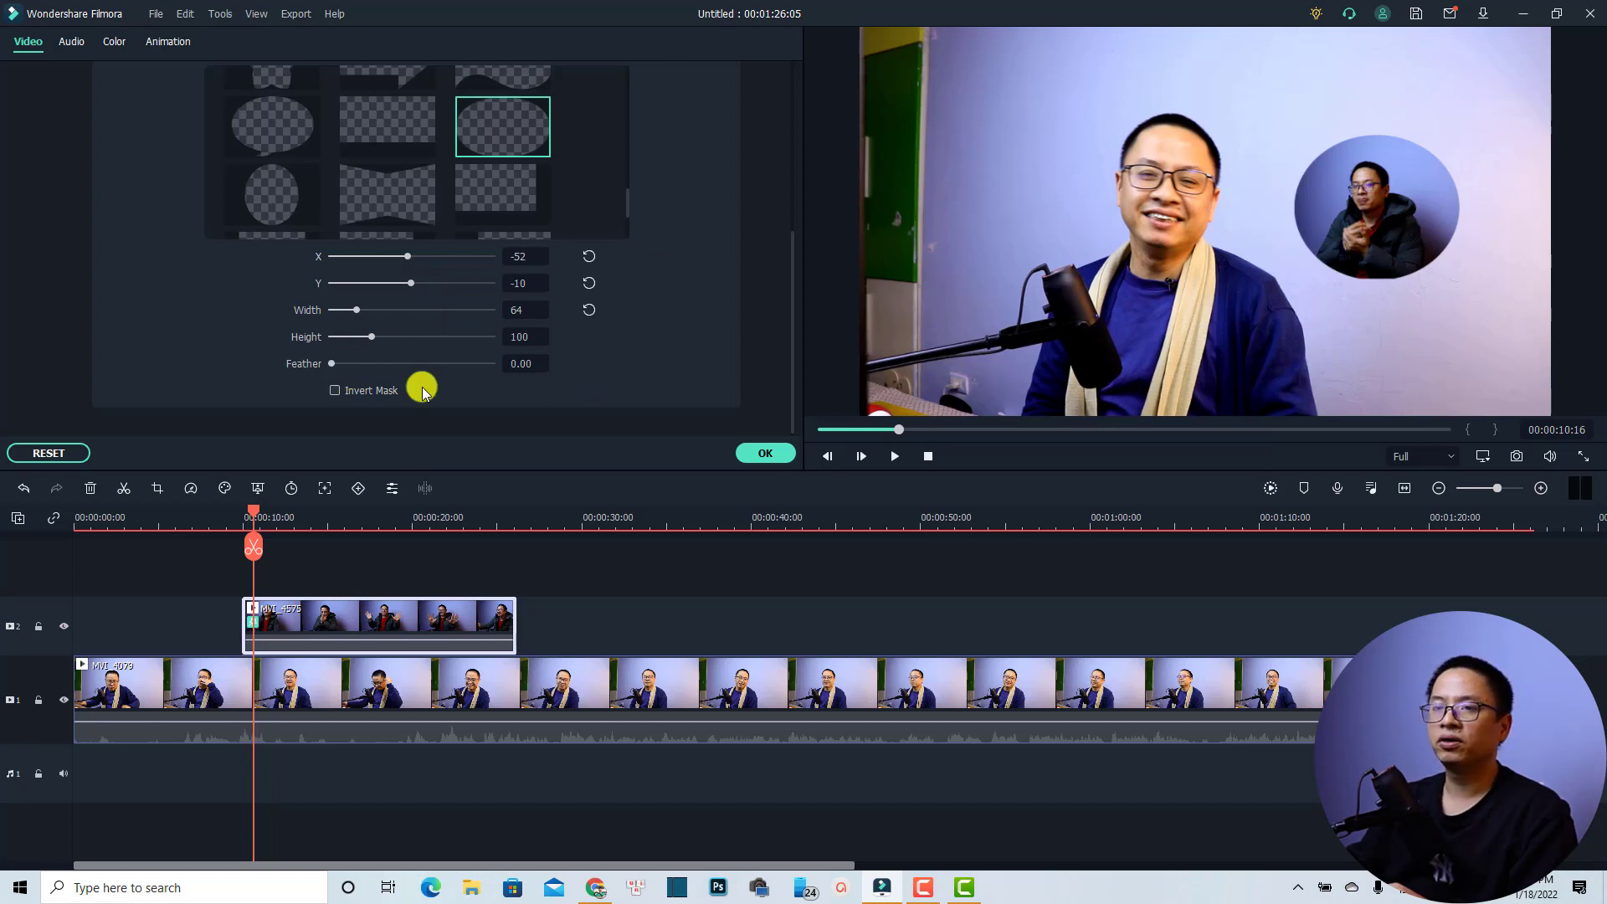
pyautogui.click(350, 365)
pyautogui.moveTo(350, 369); pyautogui.dragTo(346, 368)
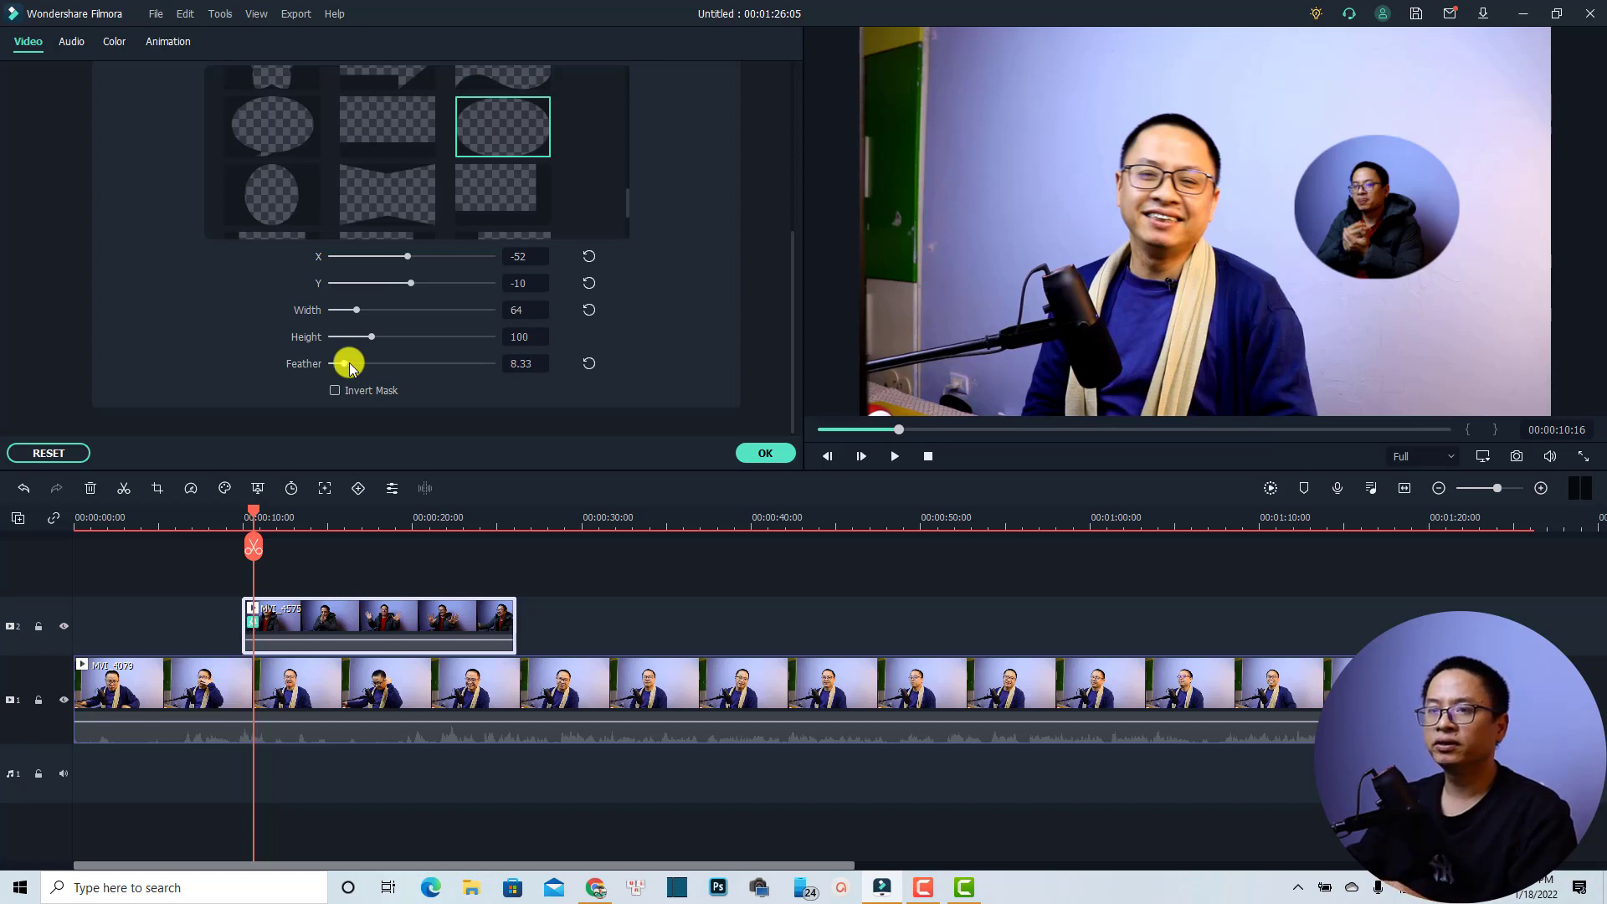
pyautogui.moveTo(347, 366); pyautogui.dragTo(369, 364)
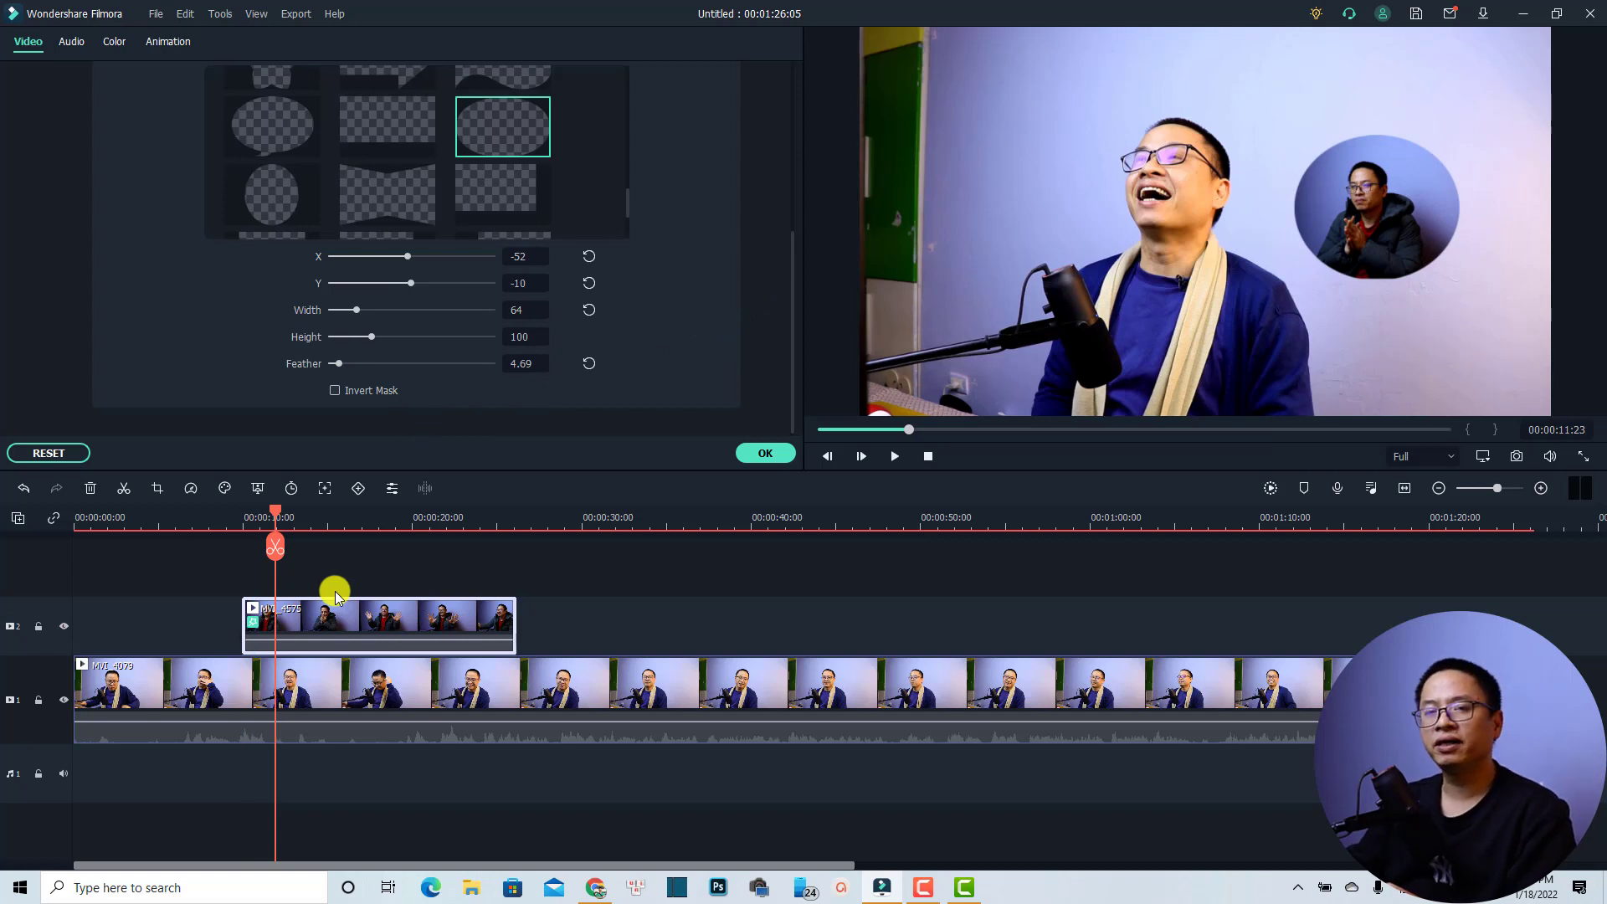
# Play back from about 8 seconds to preview the feathered circular overlay.
pyautogui.click(216, 524)
pyautogui.click(632, 617)
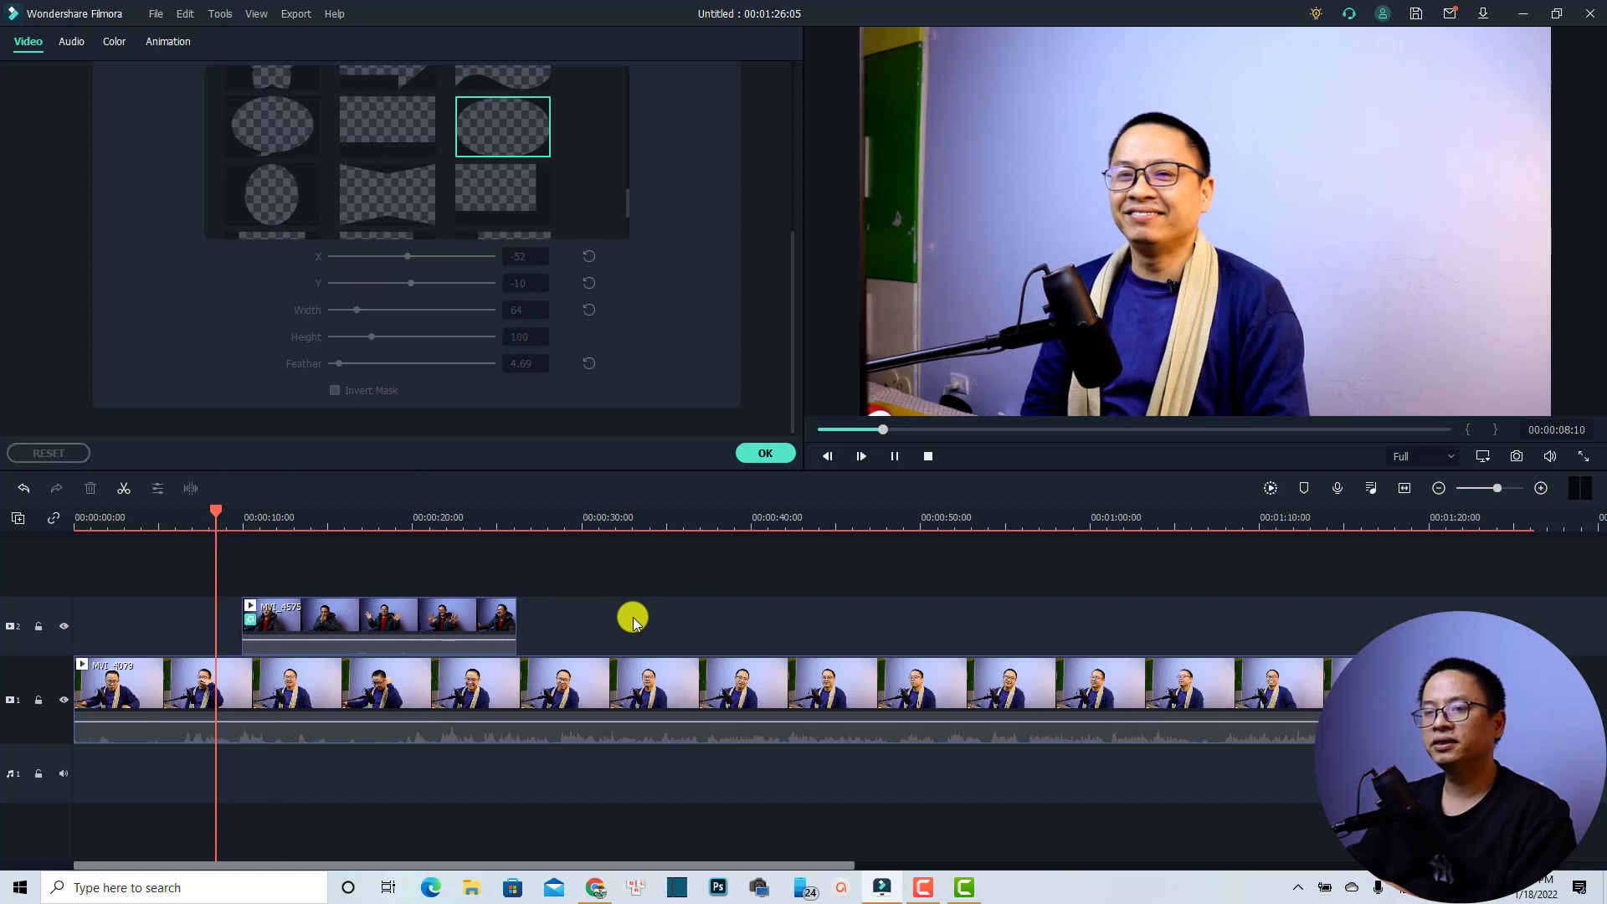
pyautogui.press('space')
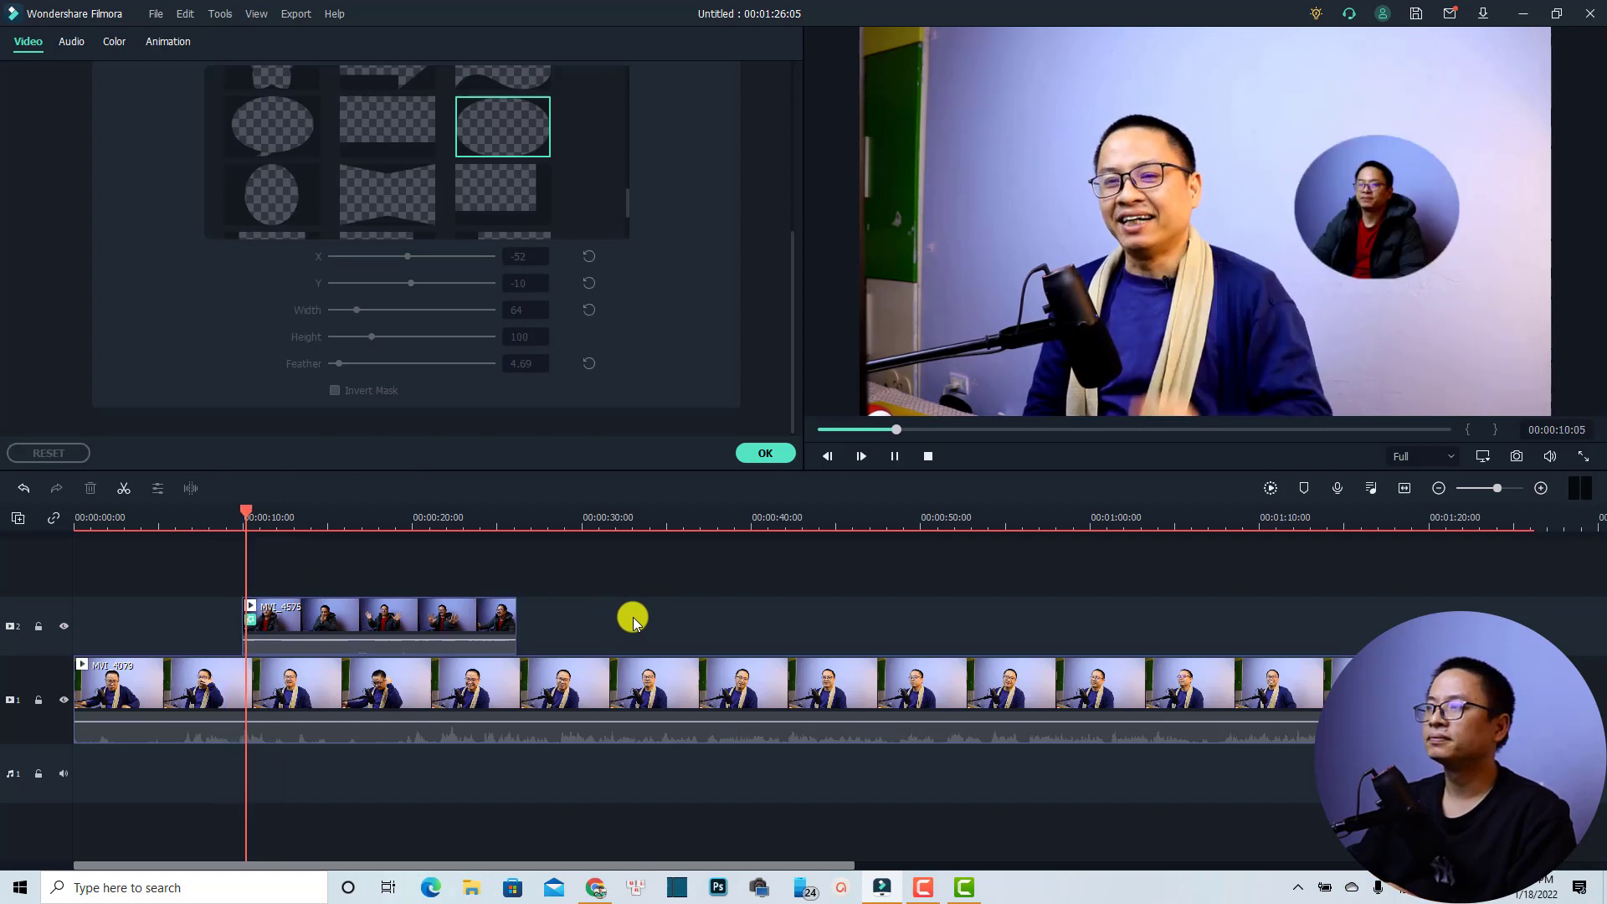
pyautogui.press('space')
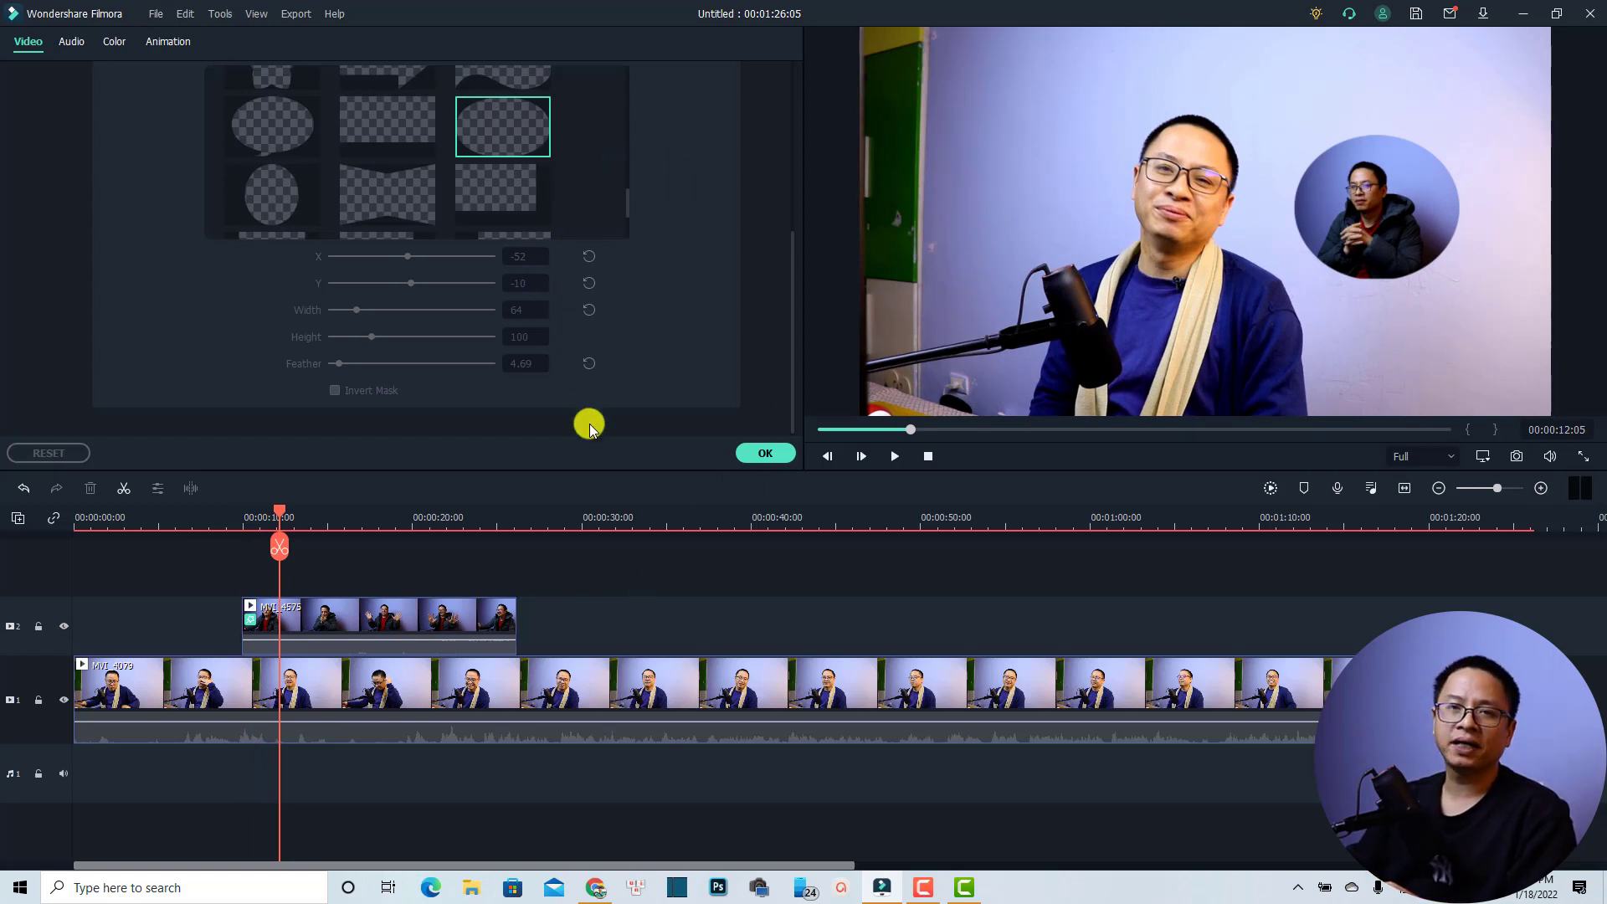
# Confirm the mask and place the Retro Greenscreen element on track 2 at 00:00:29:14.
pyautogui.click(761, 456)
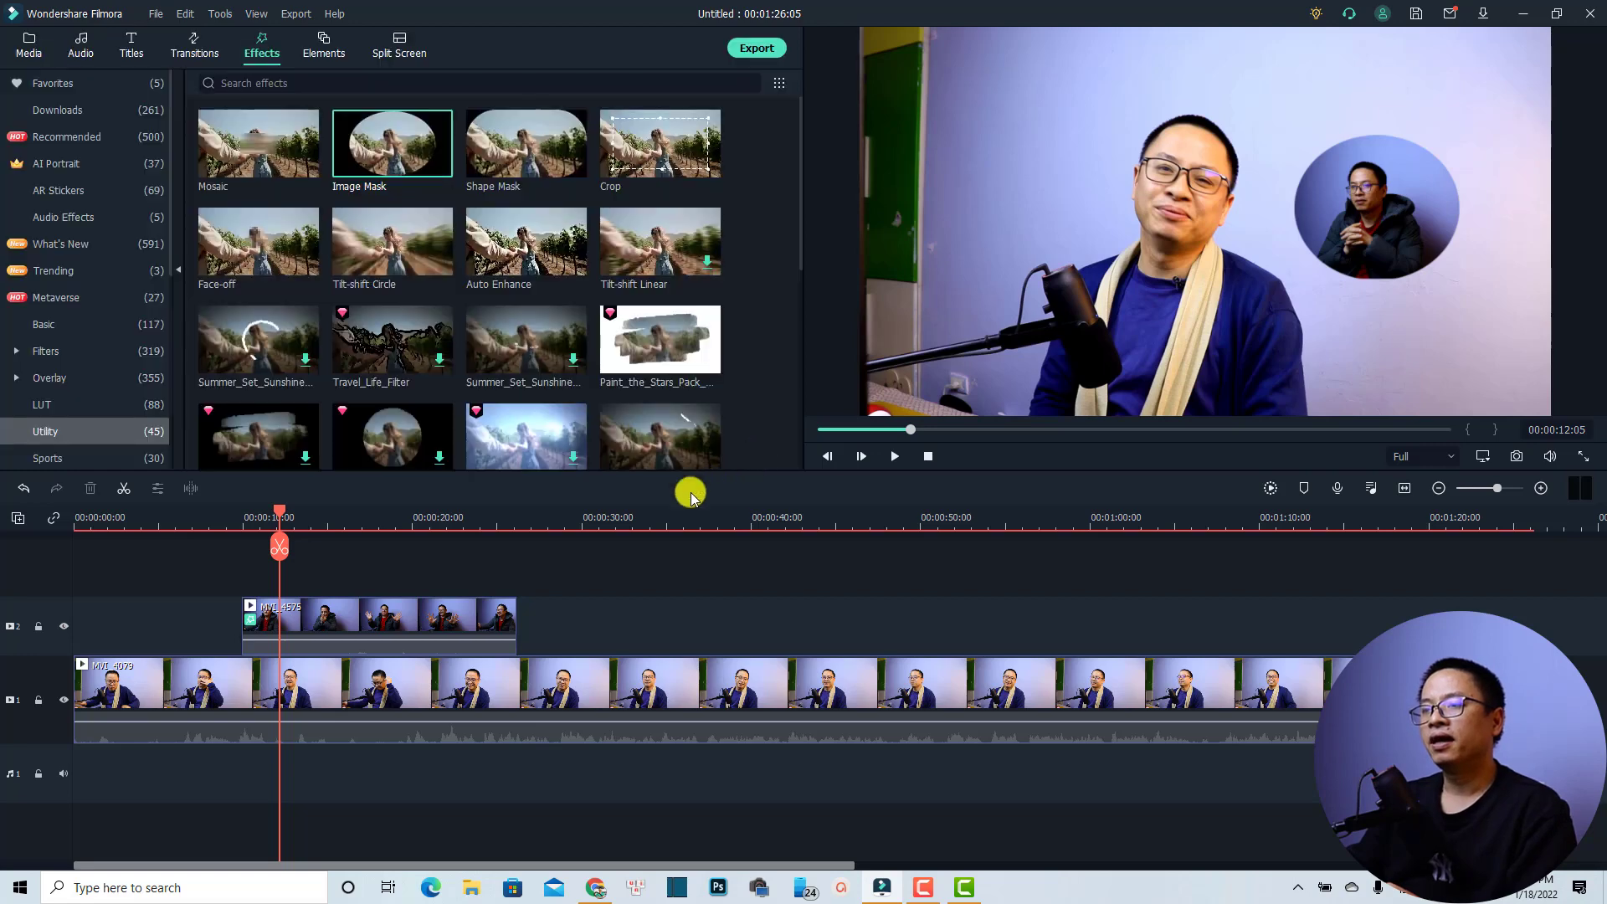
pyautogui.click(318, 45)
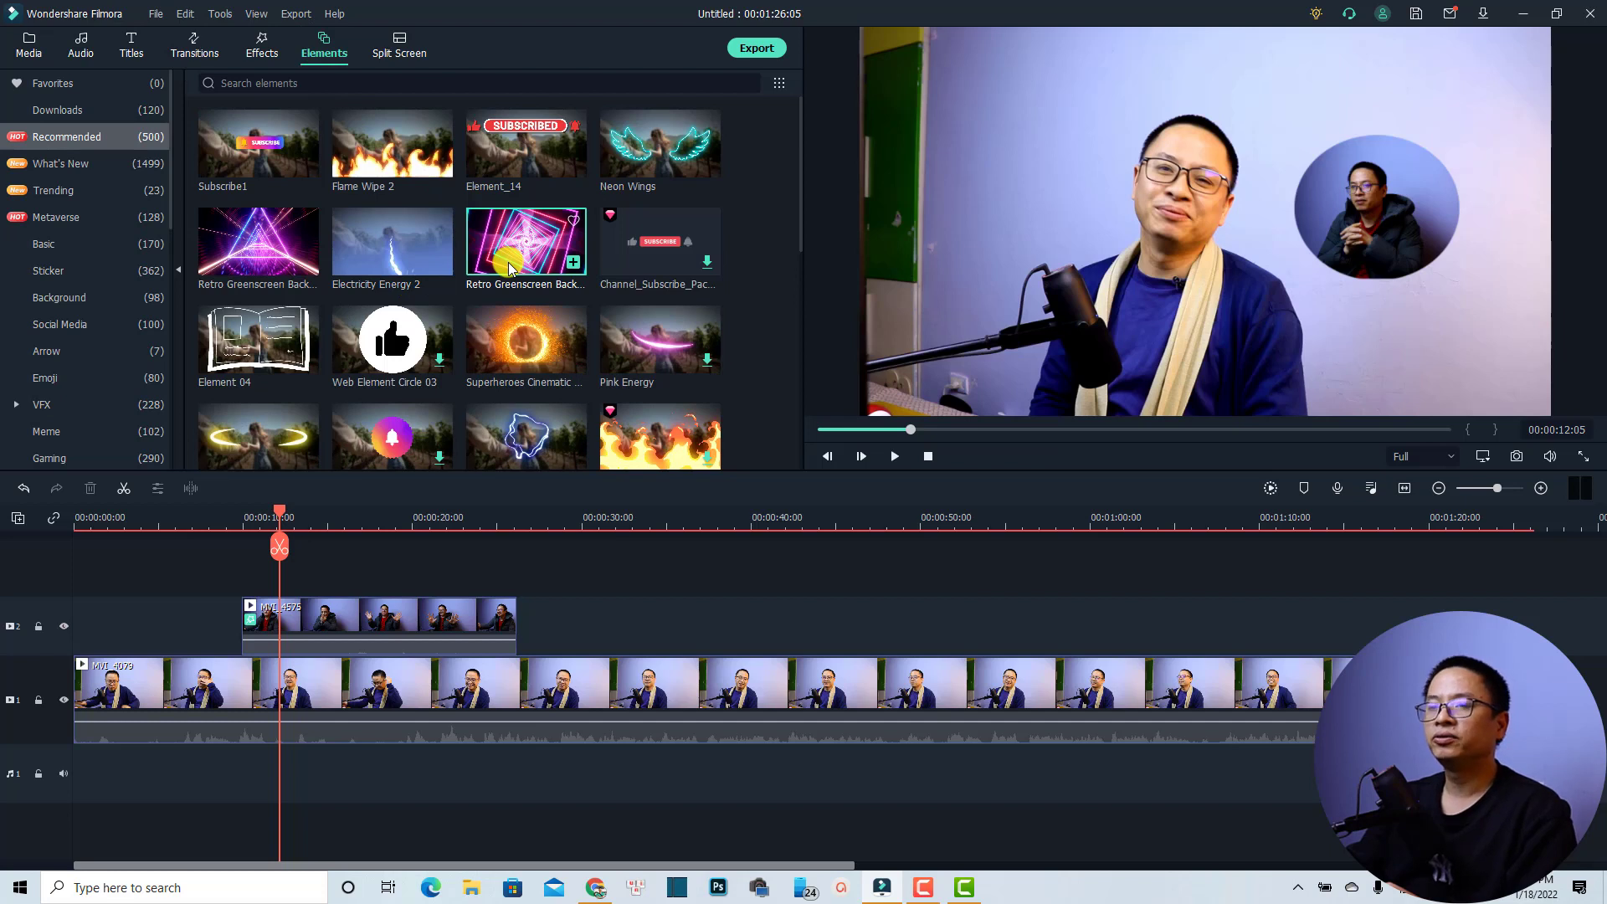
pyautogui.moveTo(508, 266); pyautogui.dragTo(577, 608)
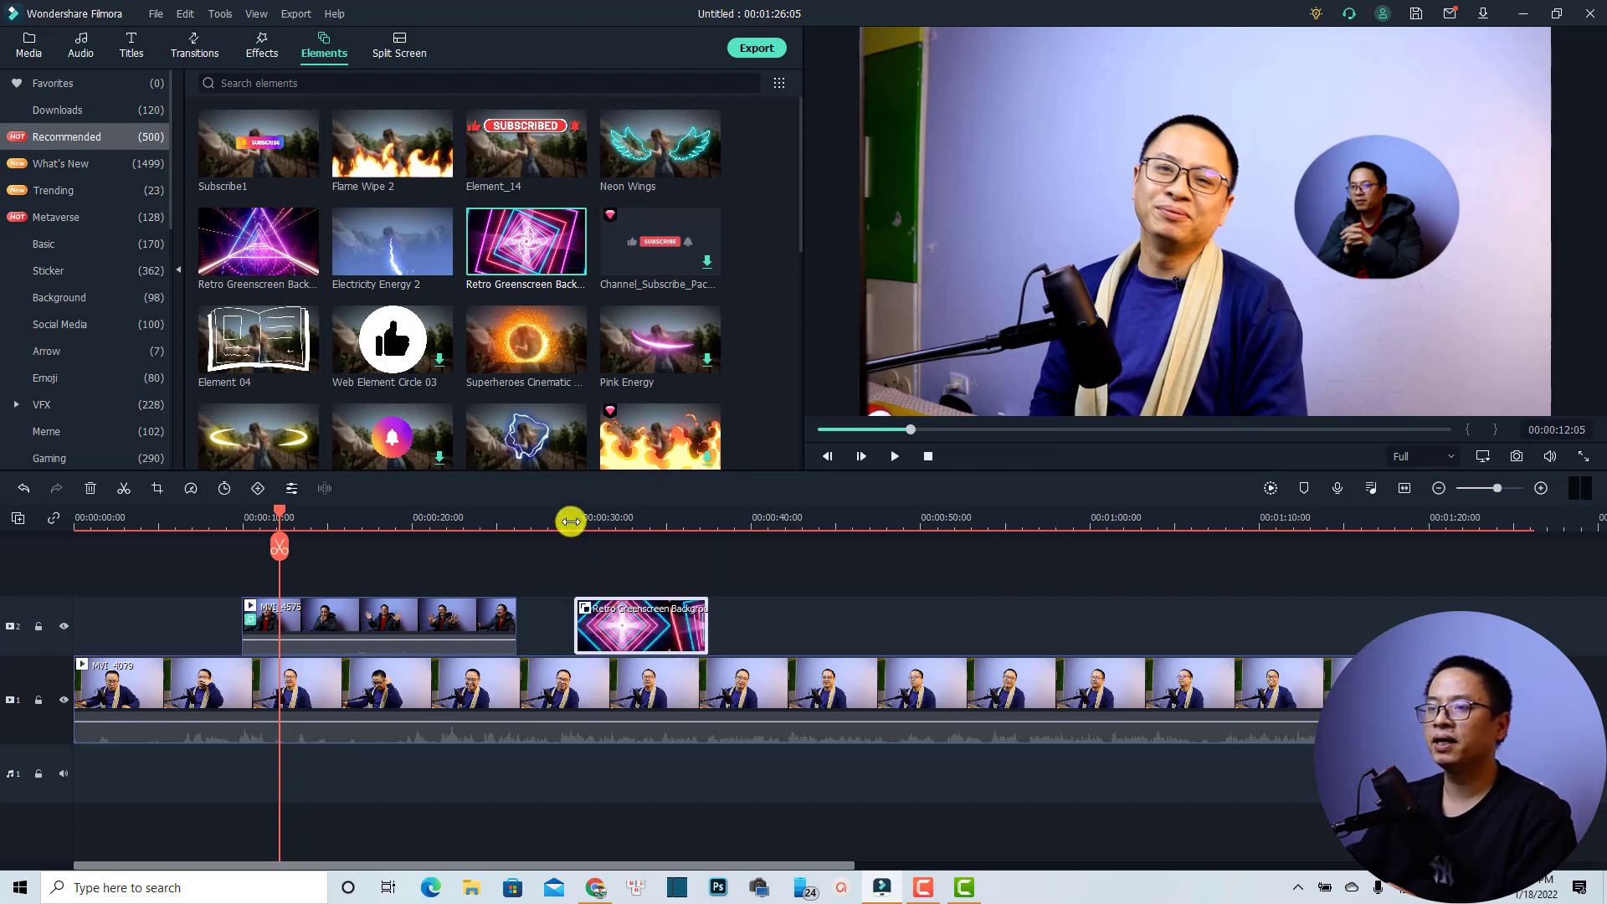
# Preview the neon element from its start.
pyautogui.click(569, 519)
pyautogui.press('space')
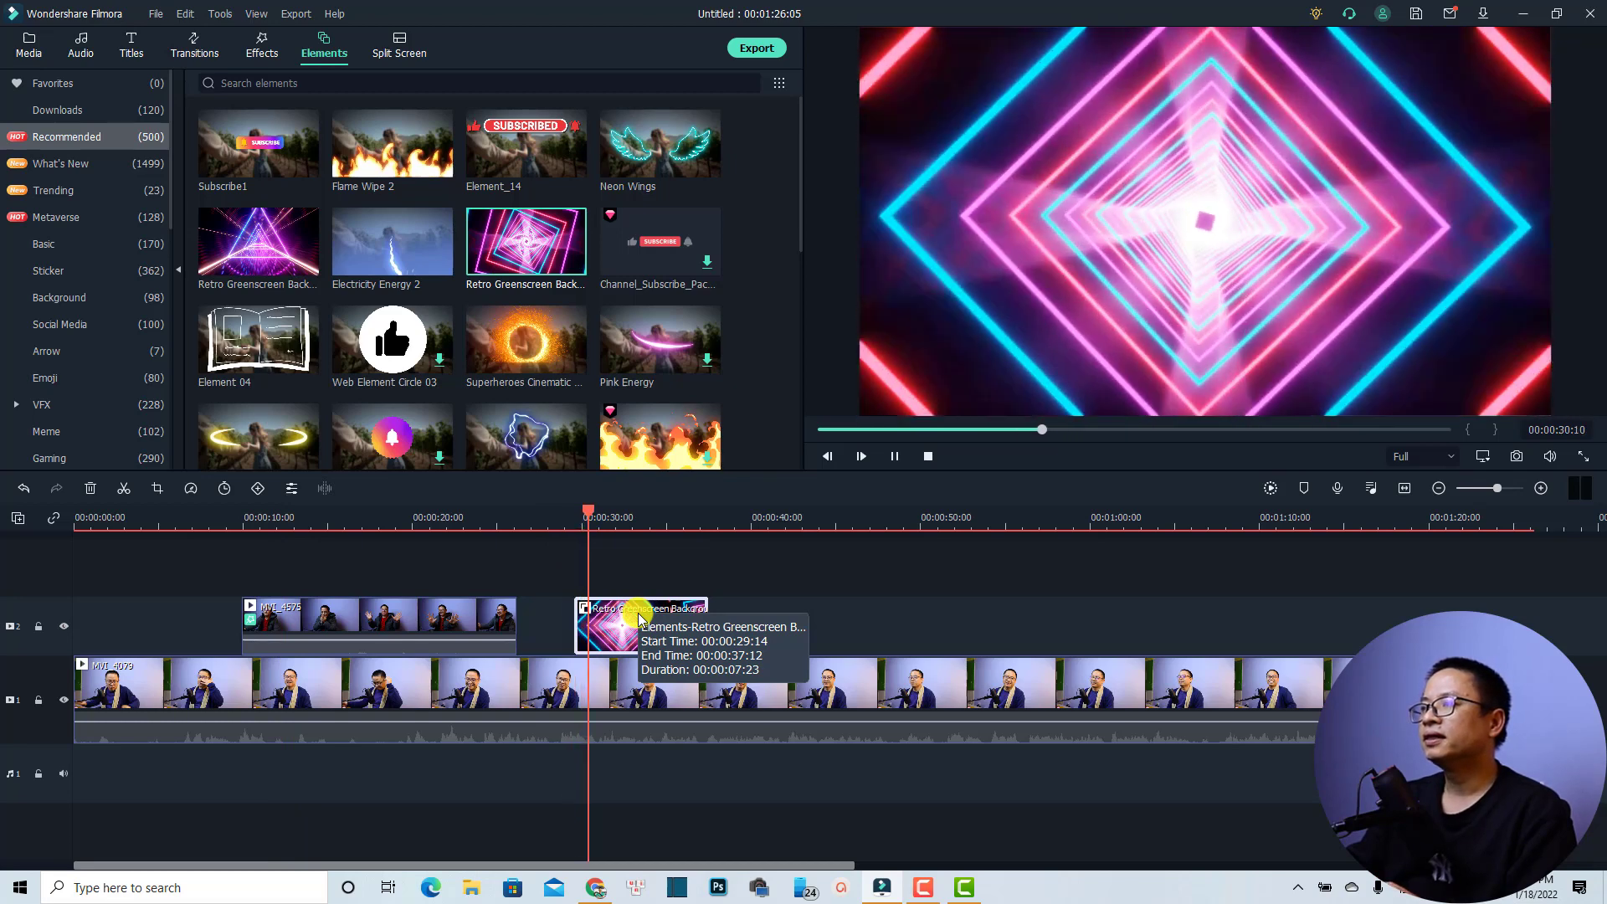
pyautogui.press('space')
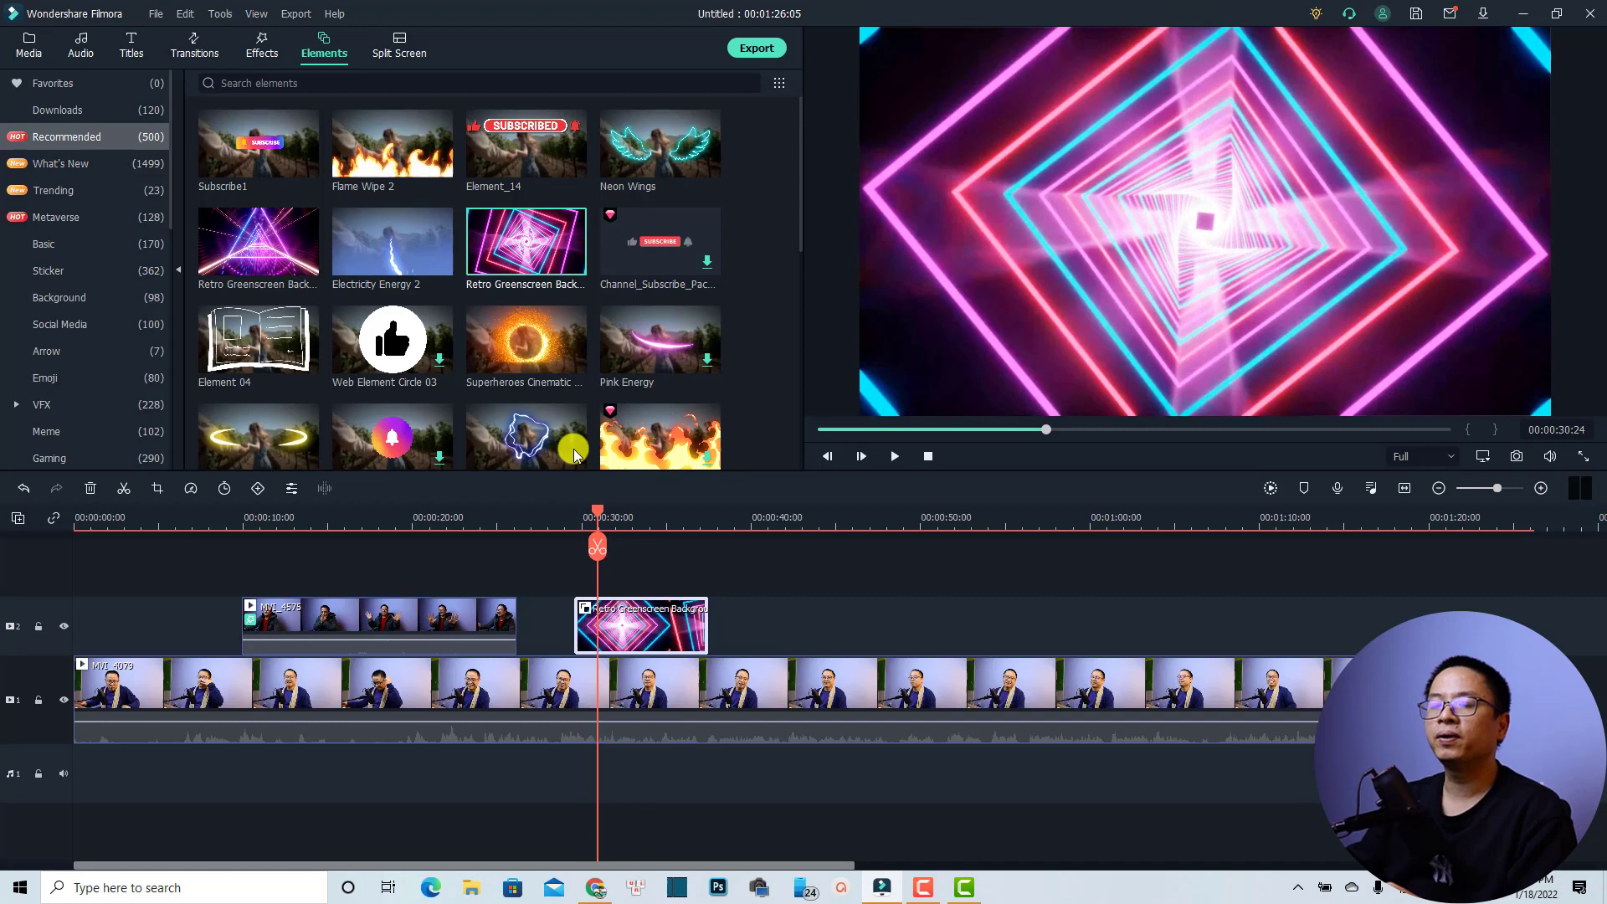
# Apply Image Mask to the Retro Greenscreen clip and open its edit settings.
pyautogui.click(265, 45)
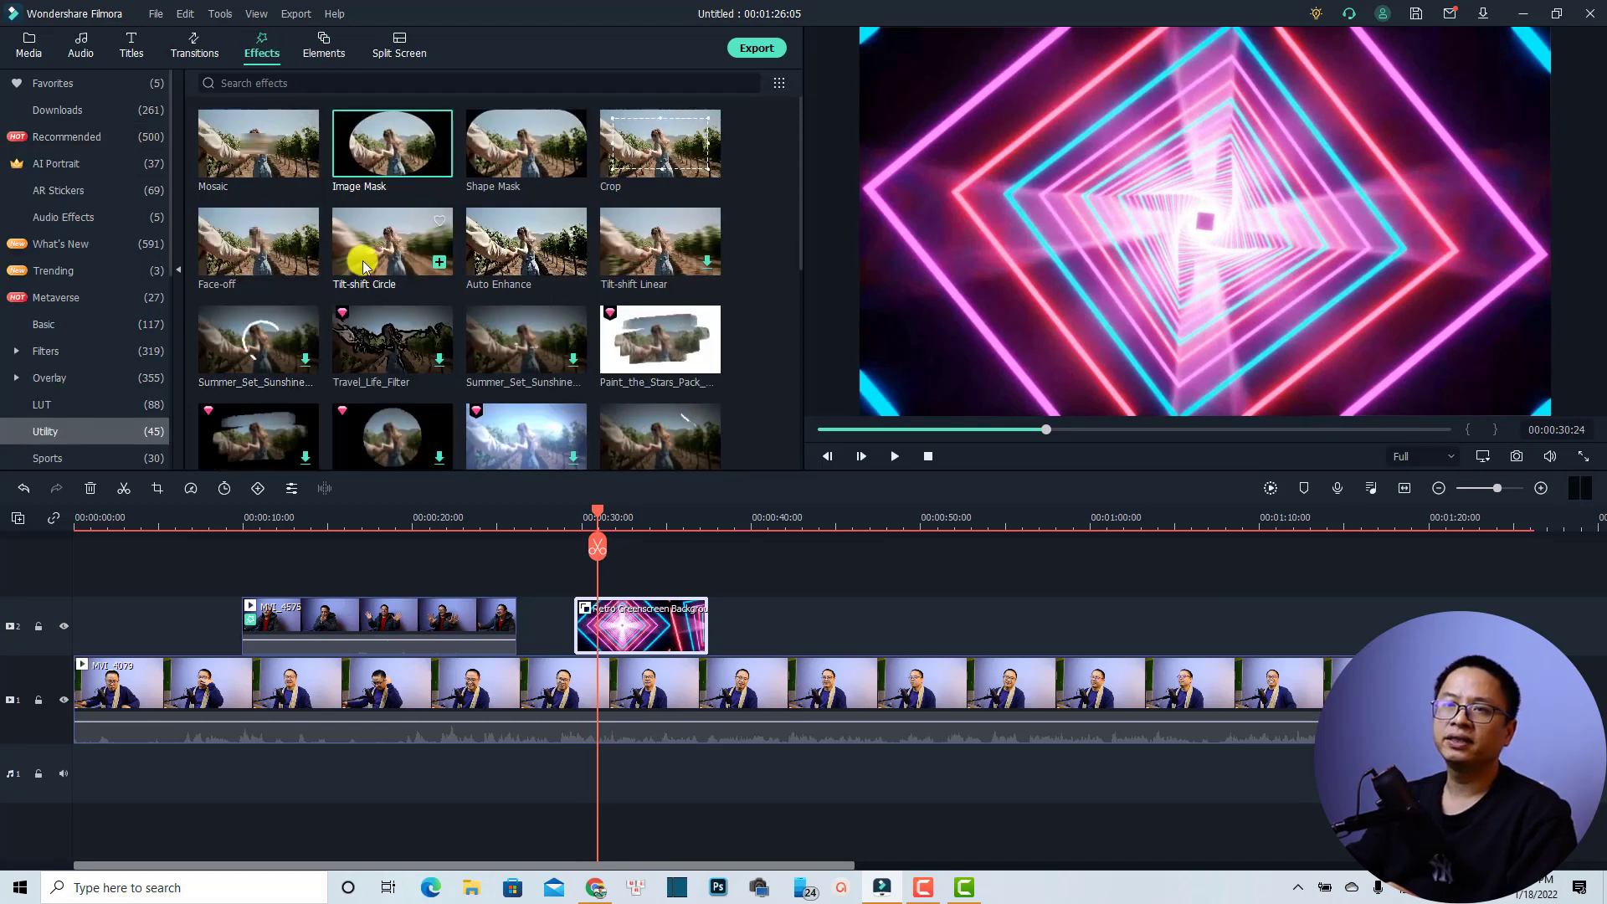
pyautogui.moveTo(383, 151); pyautogui.dragTo(596, 599)
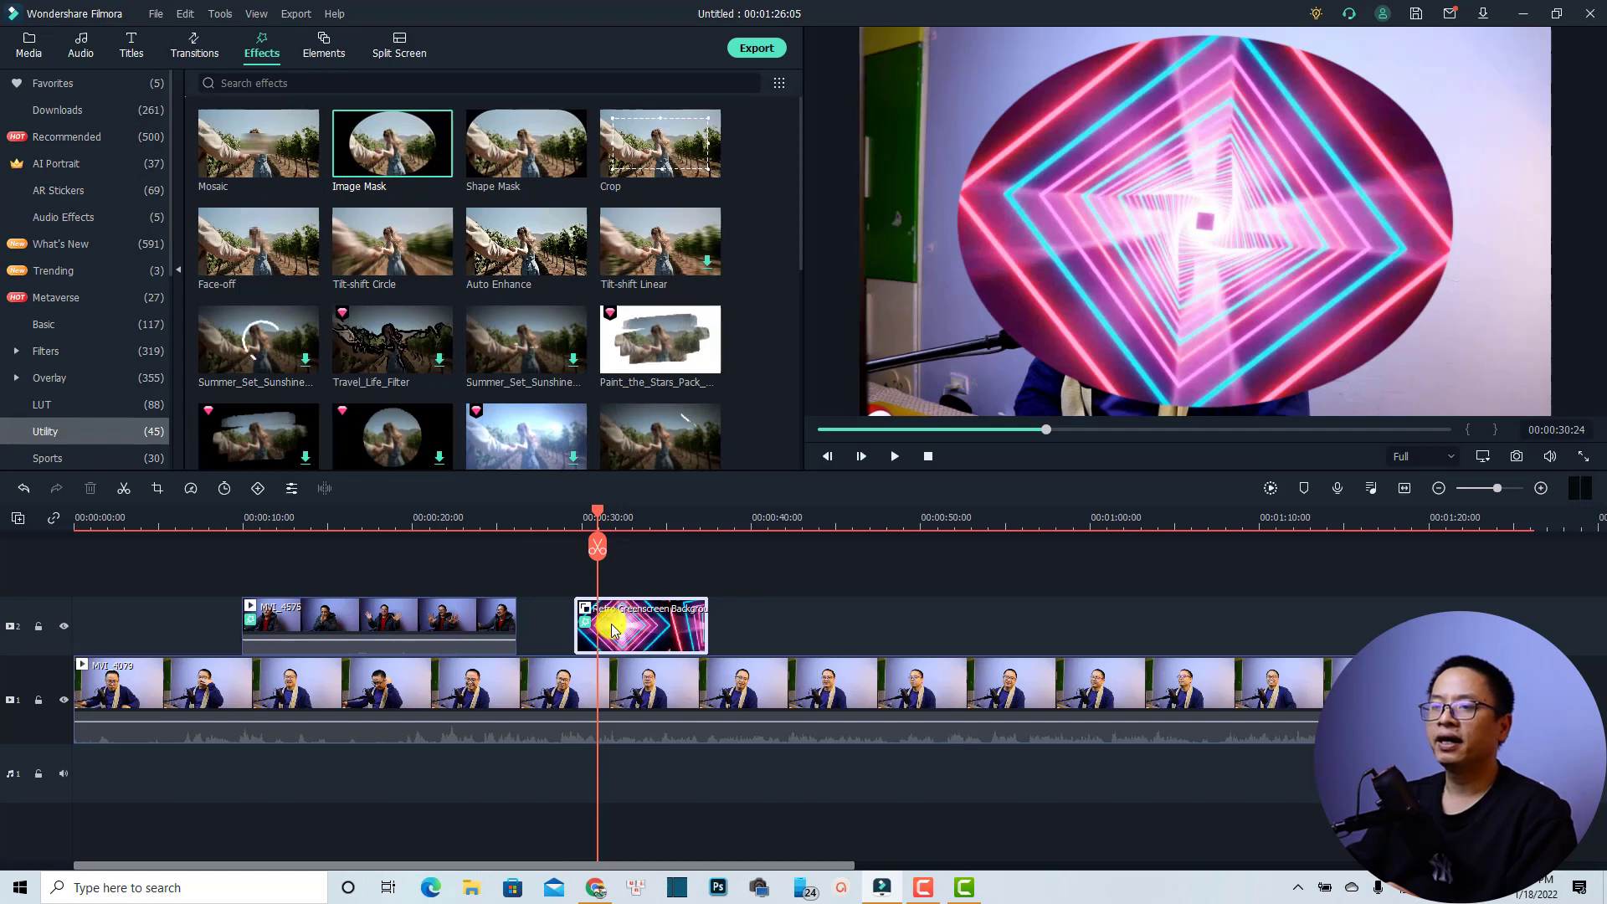
pyautogui.click(291, 488)
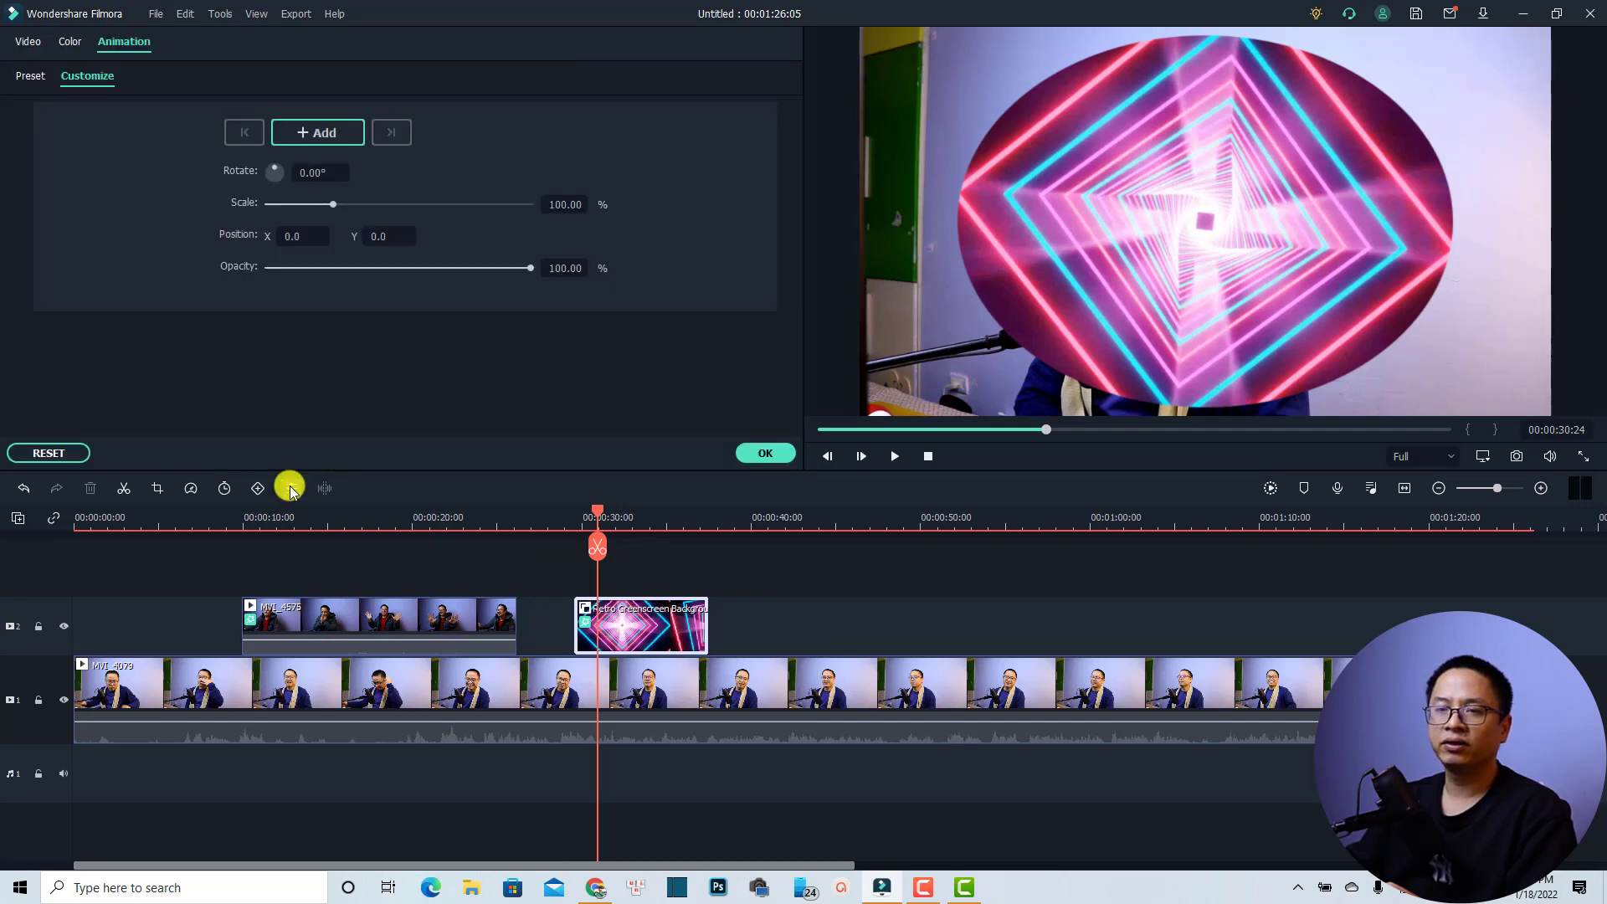
# Choose the X-shaped preset in the neon clip's Image Mask and confirm with OK.
pyautogui.click(27, 46)
pyautogui.click(67, 297)
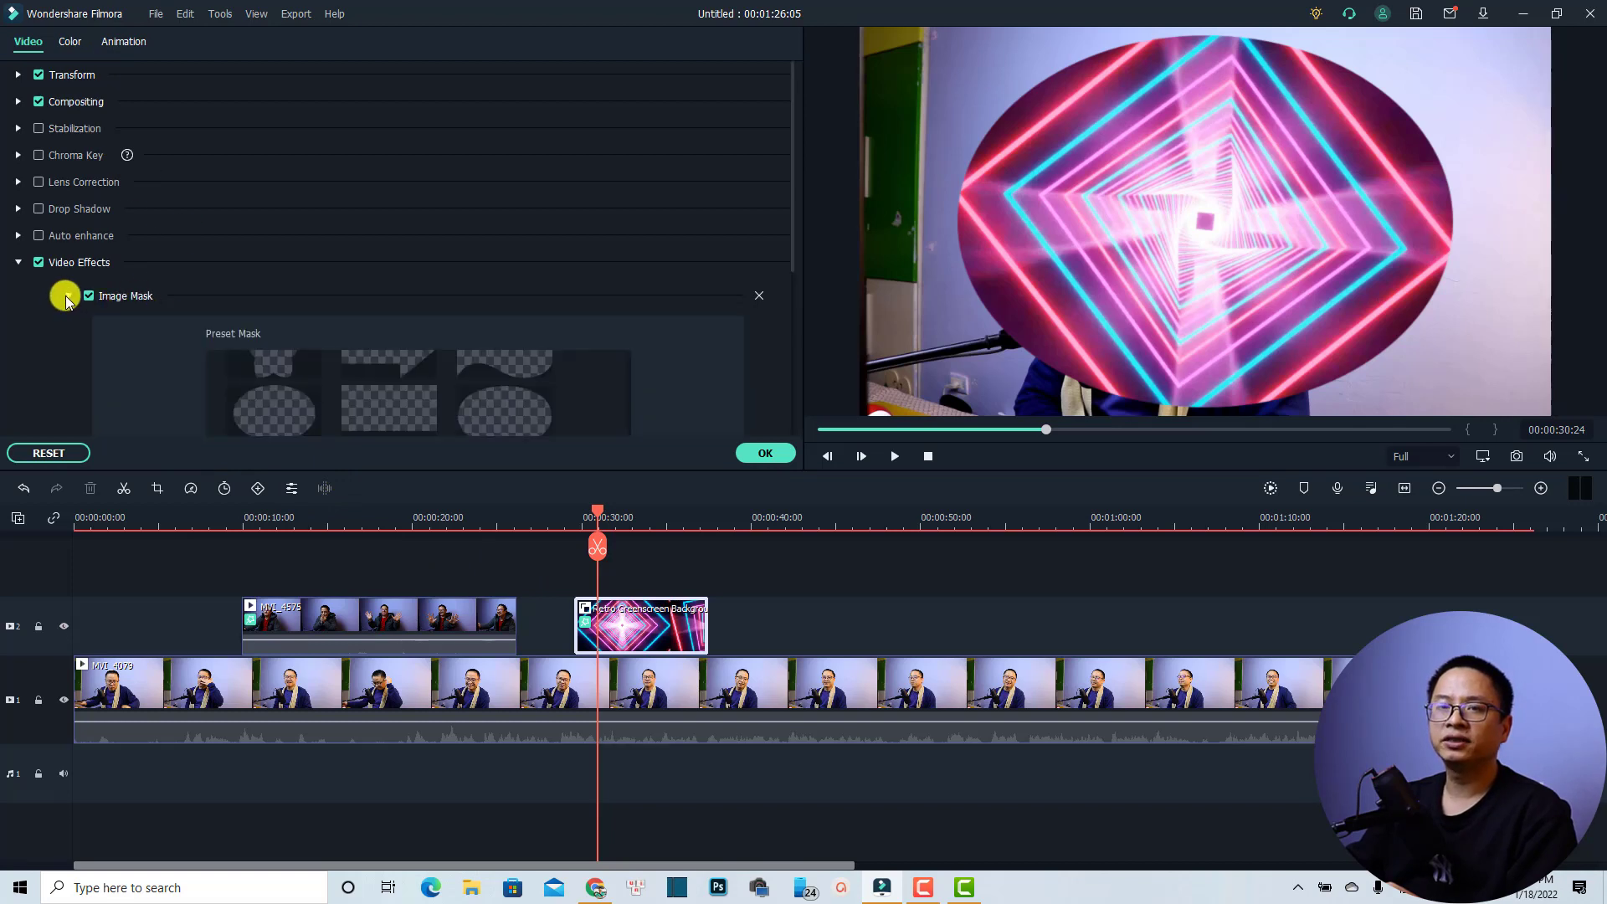
pyautogui.scroll(-3, 713, 335)
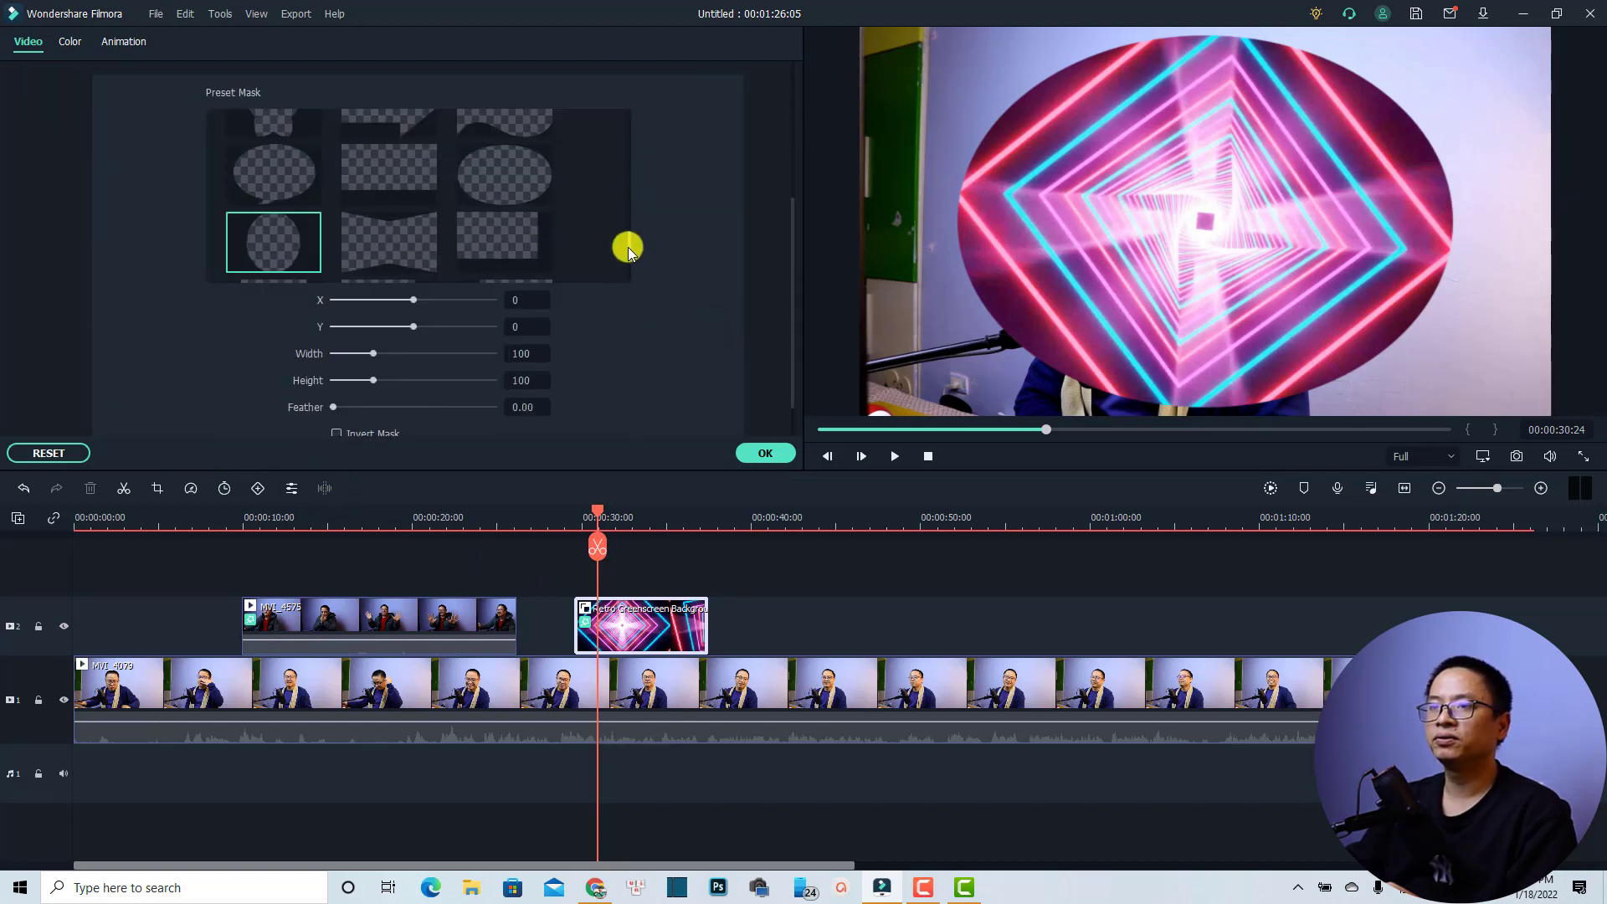
pyautogui.scroll(-4, 628, 248)
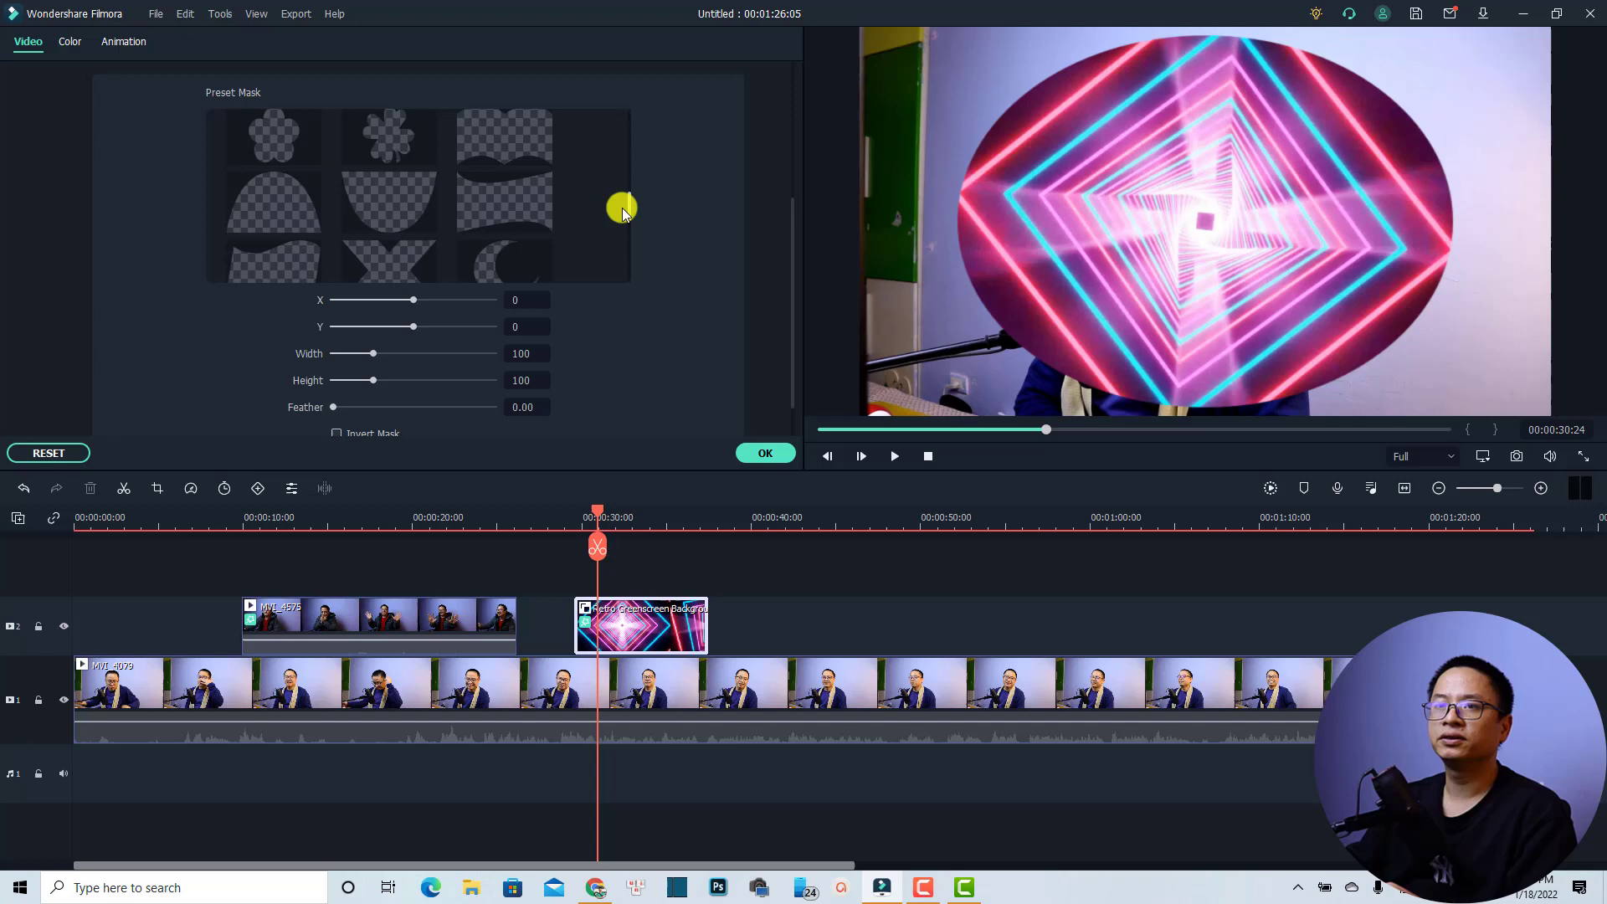
pyautogui.scroll(6, 615, 179)
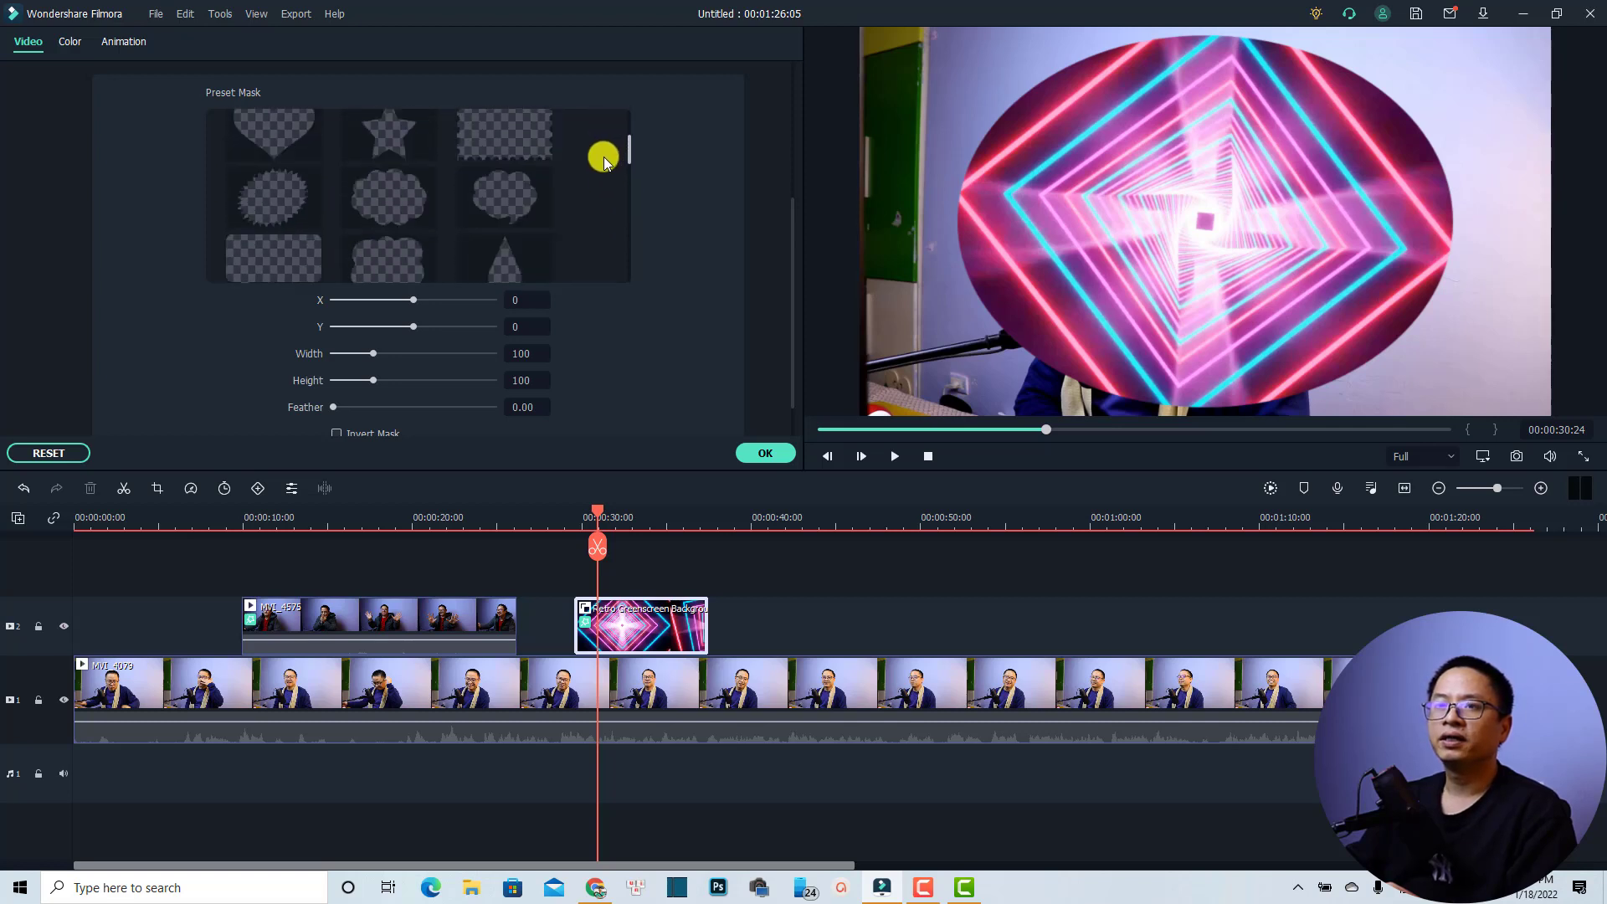
pyautogui.scroll(-5, 605, 161)
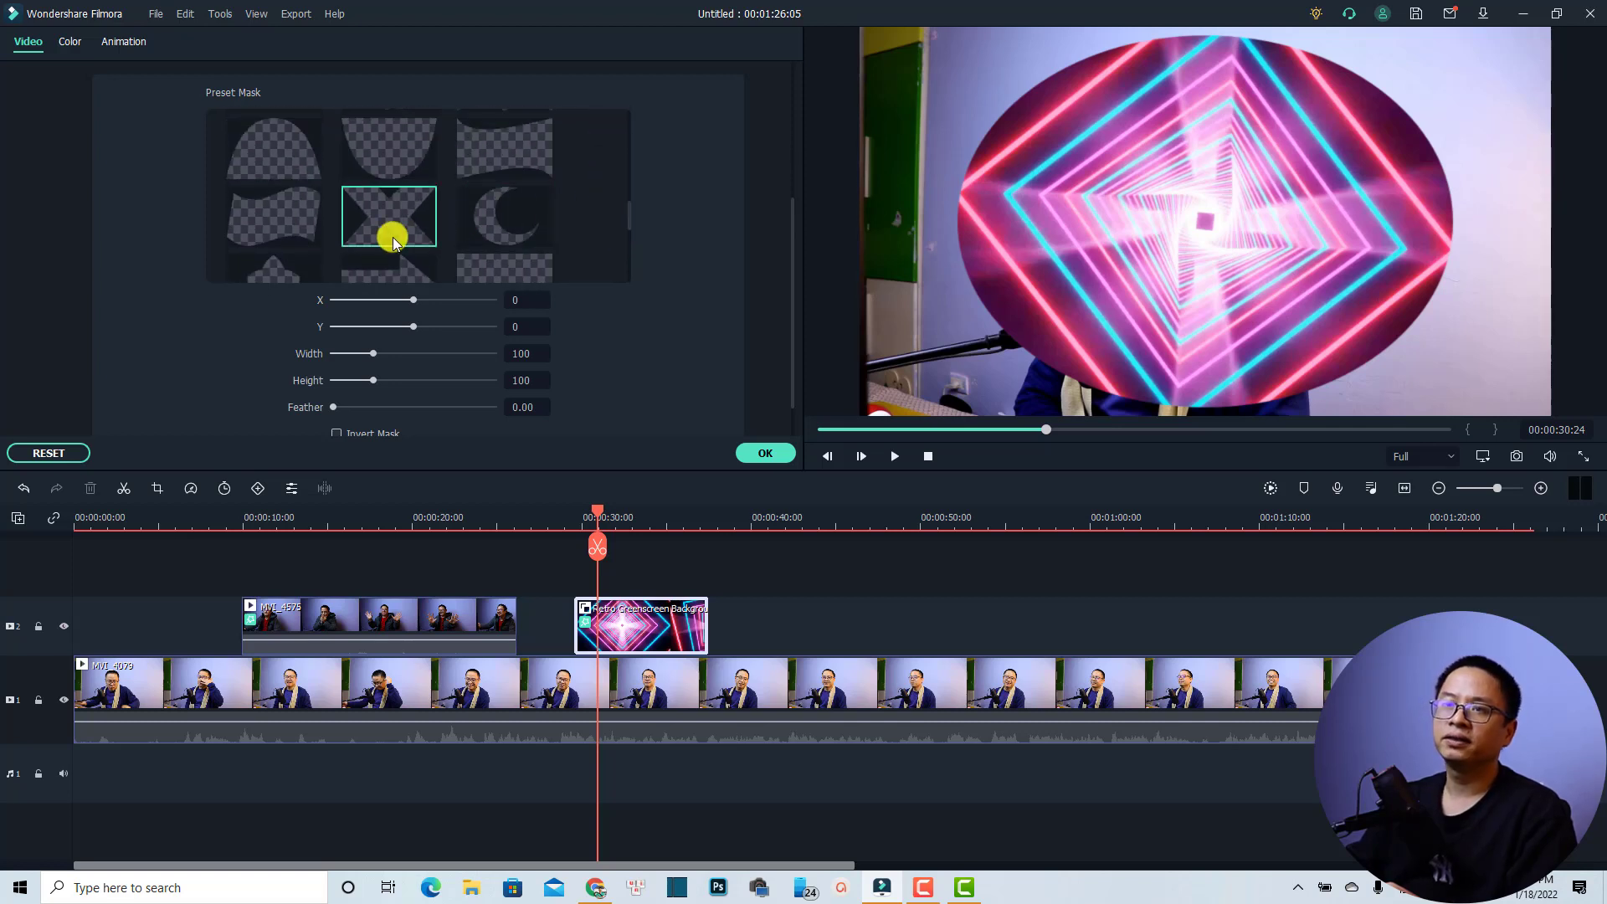
pyautogui.click(394, 228)
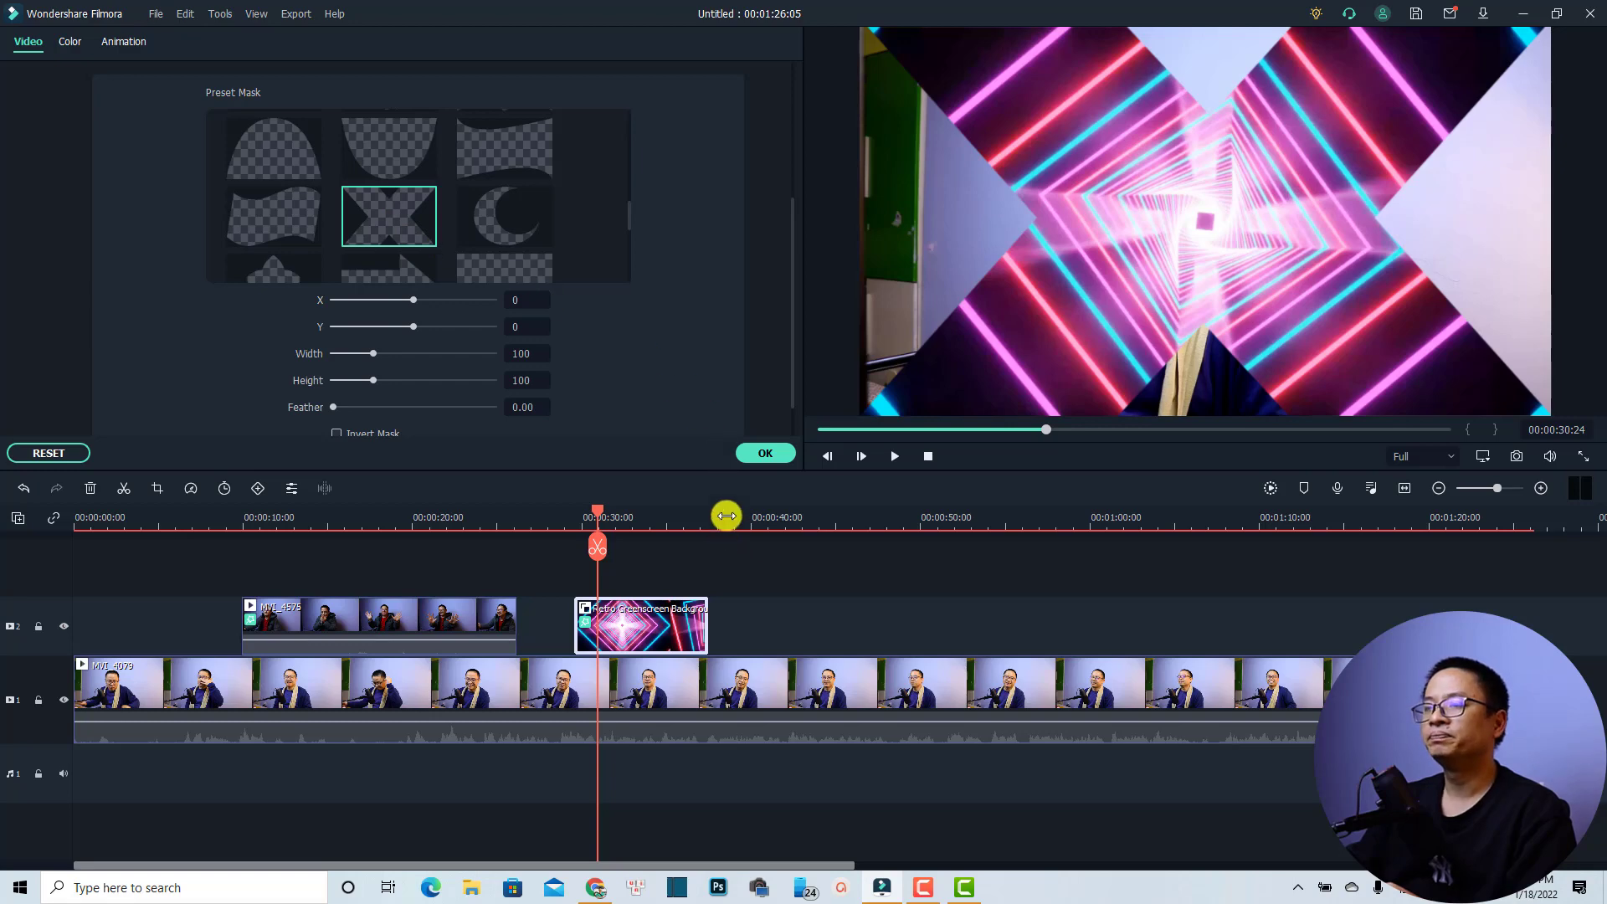
pyautogui.click(767, 451)
# Keyframe the neon element to shrink to 29.78% at X 469.5, Y 41.5 by 00:00:33:10.
pyautogui.press('space')
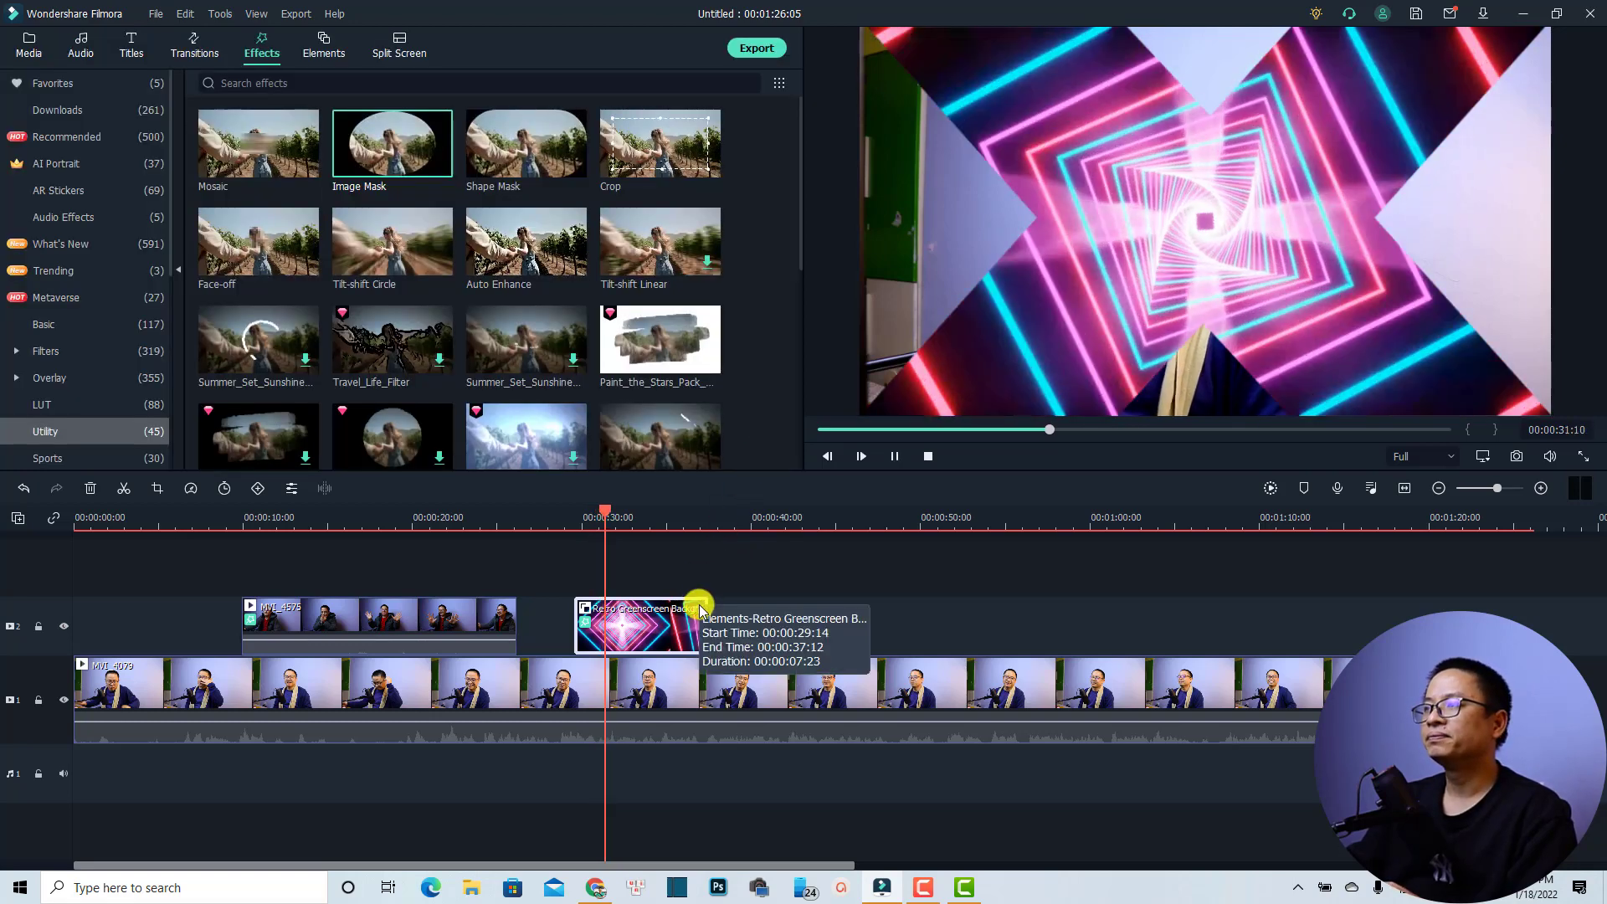
pyautogui.press('space')
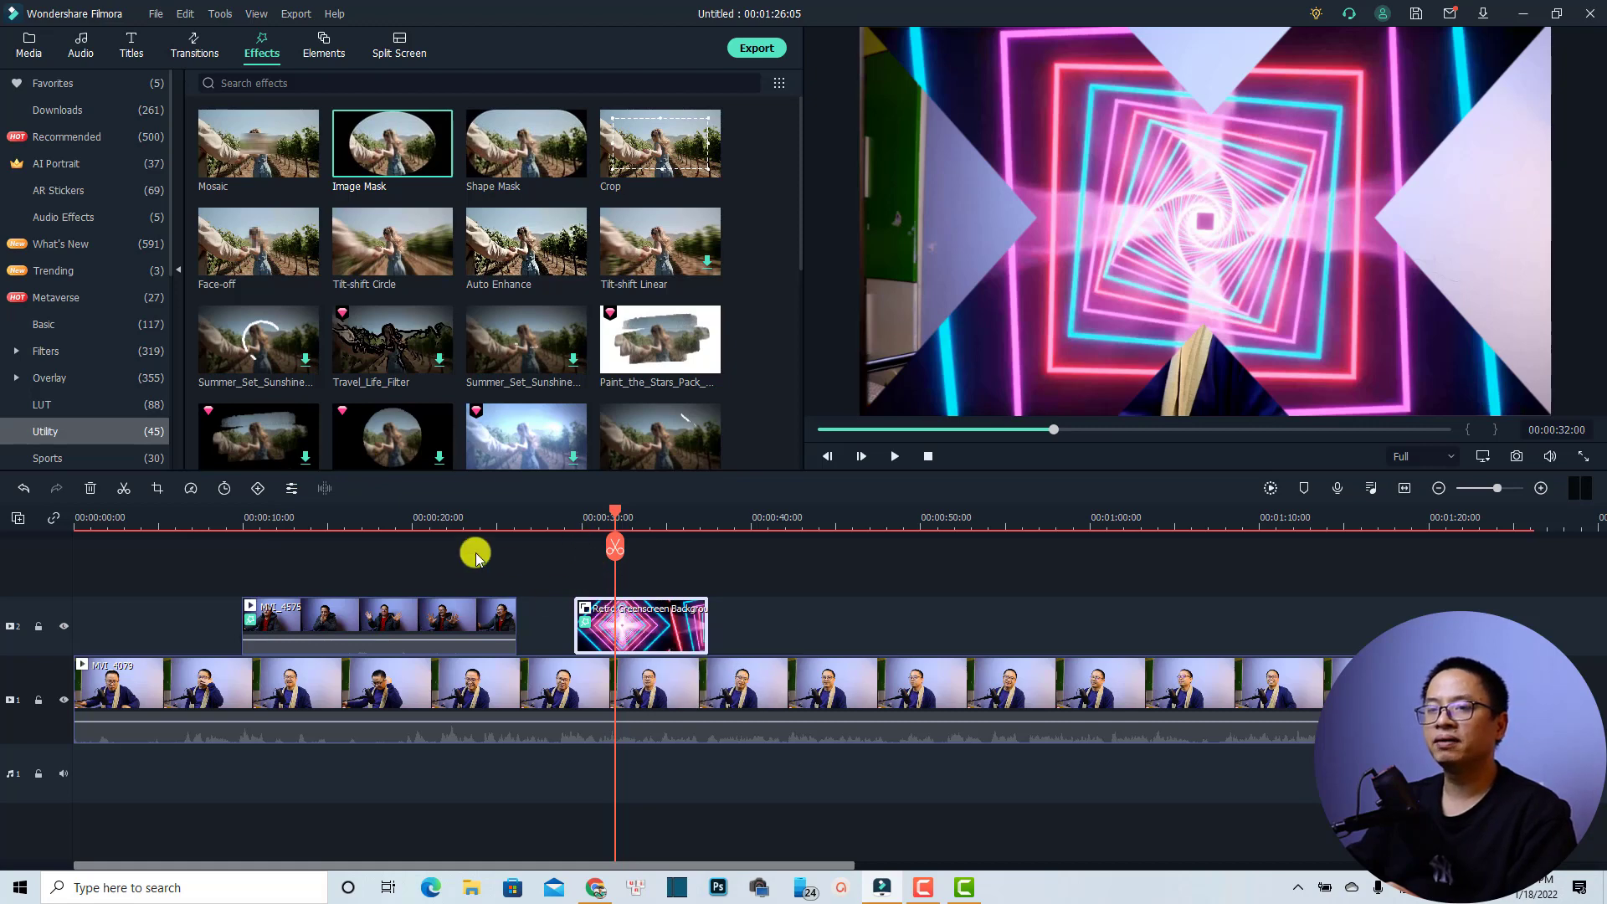
pyautogui.click(254, 489)
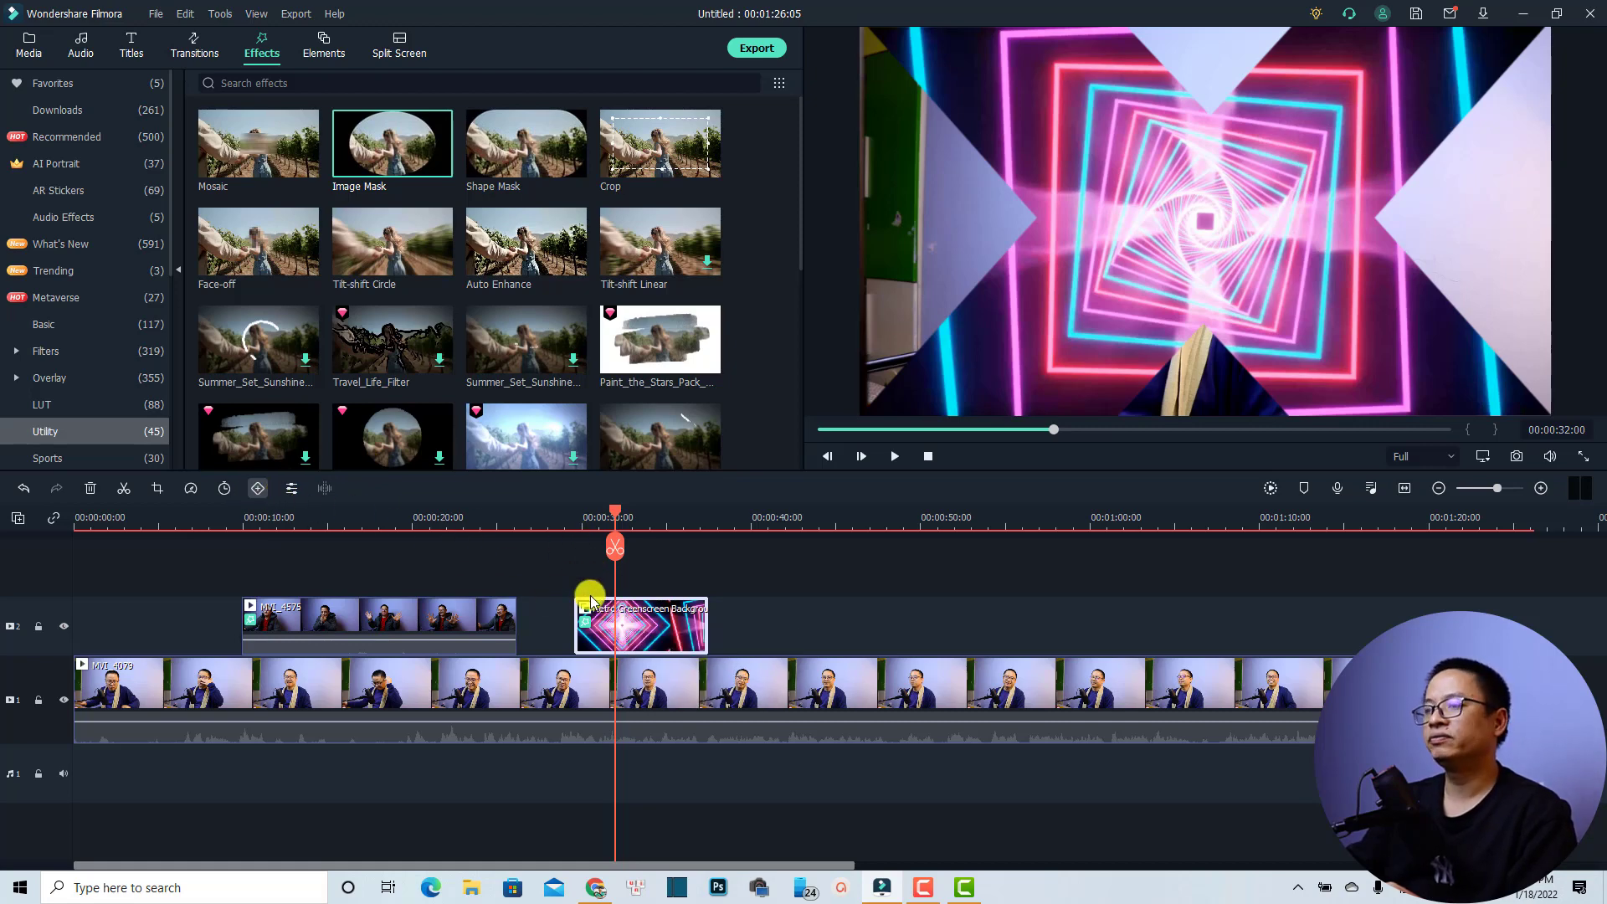
pyautogui.moveTo(615, 520); pyautogui.dragTo(638, 513)
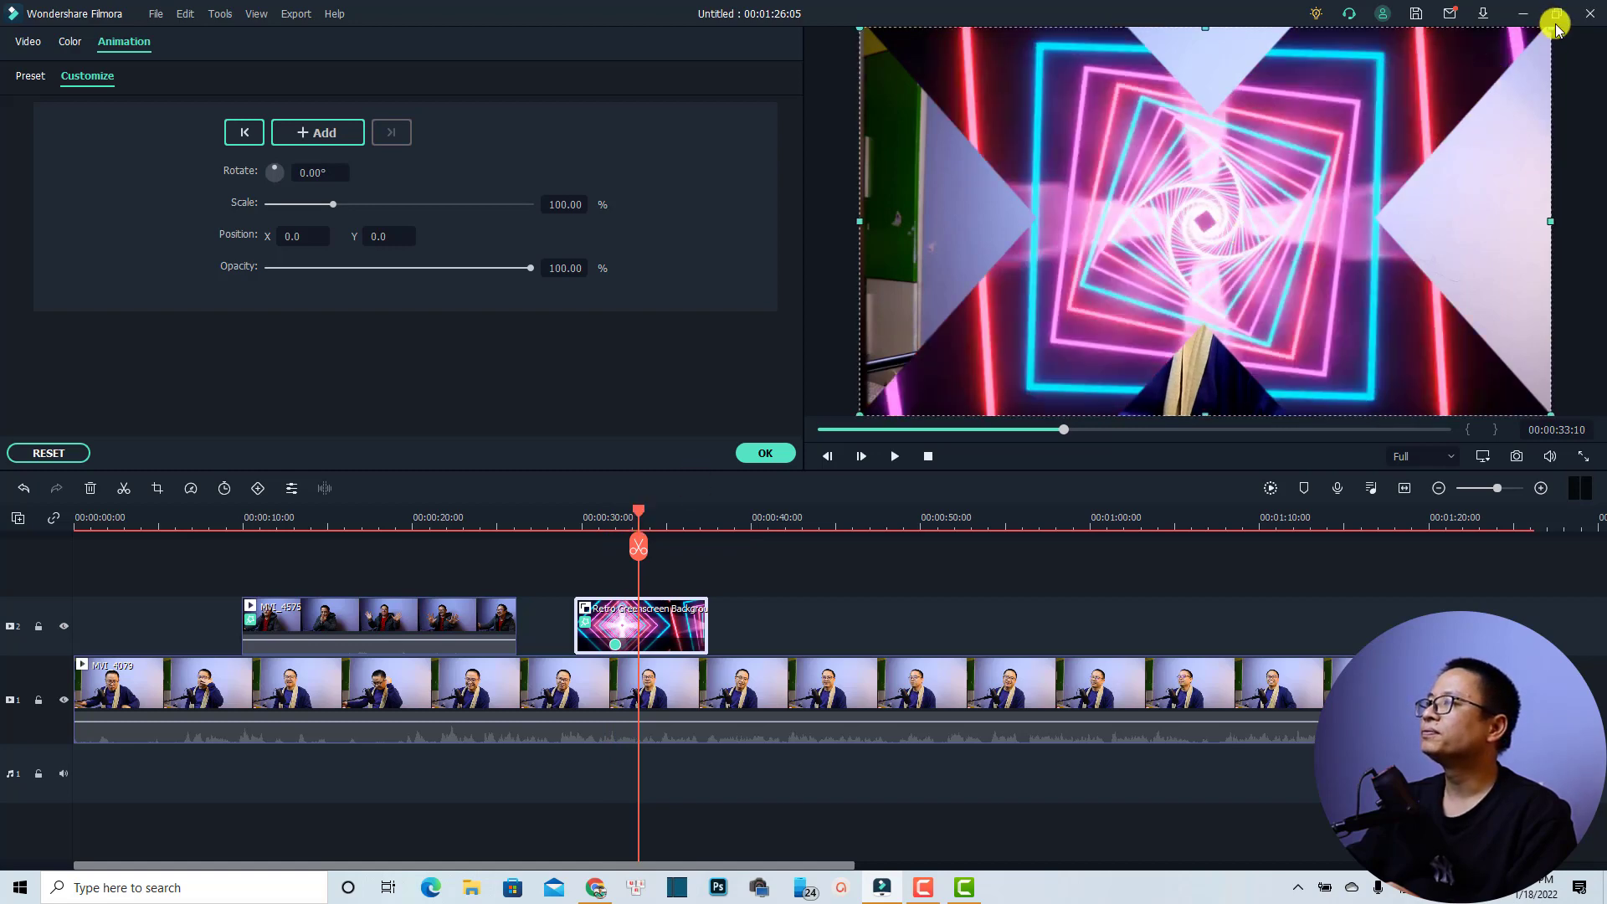
pyautogui.moveTo(1550, 28); pyautogui.dragTo(1499, 164)
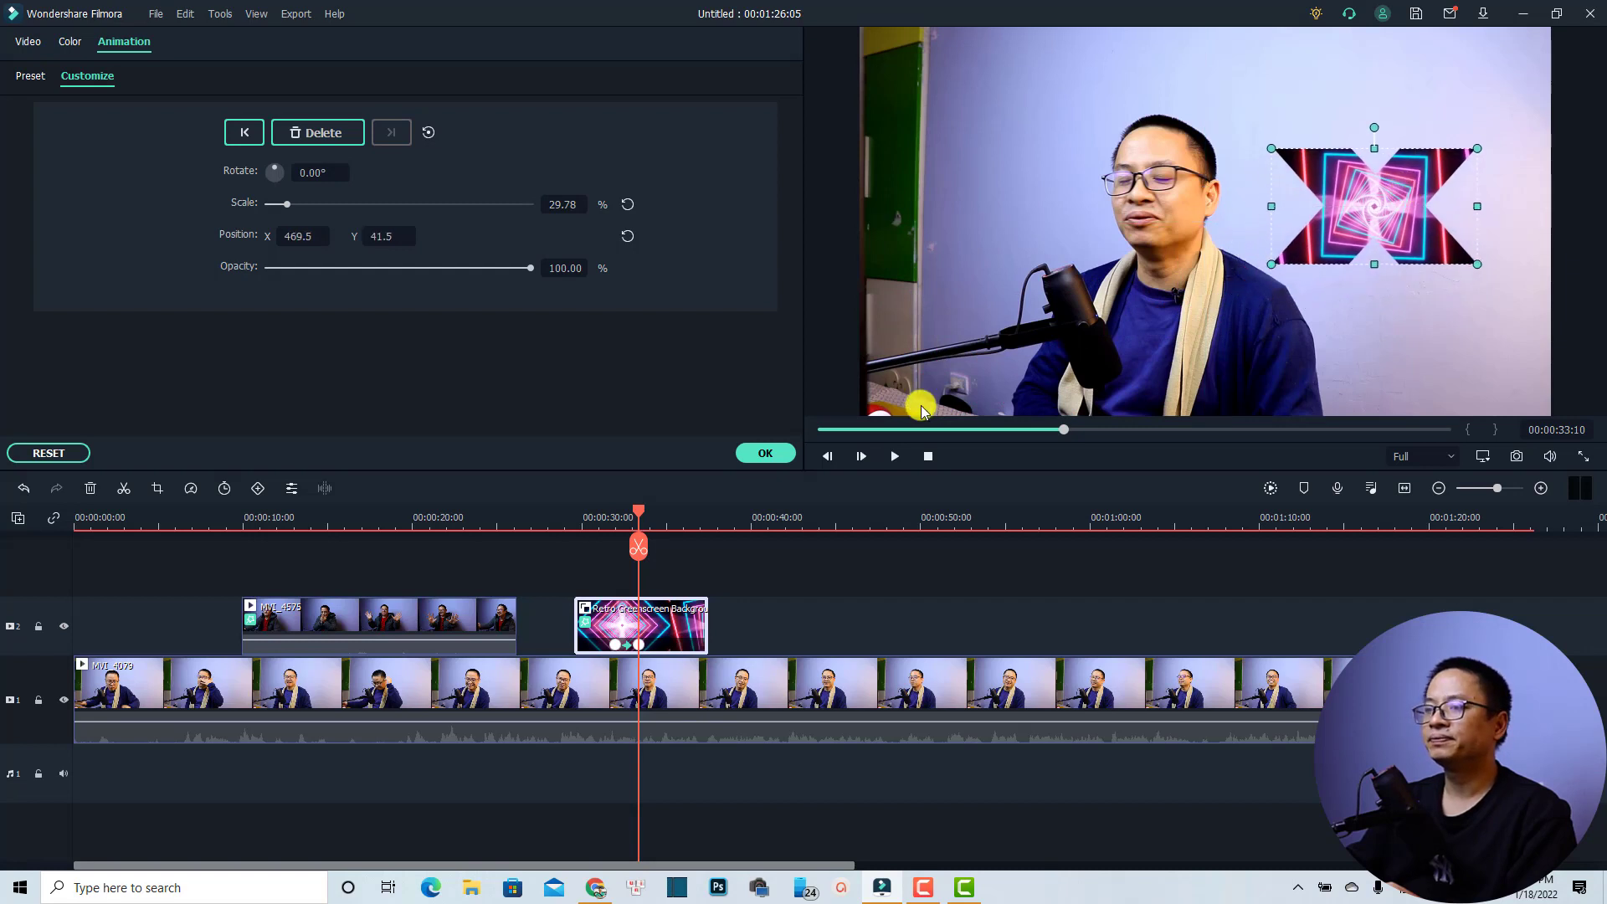
pyautogui.click(591, 525)
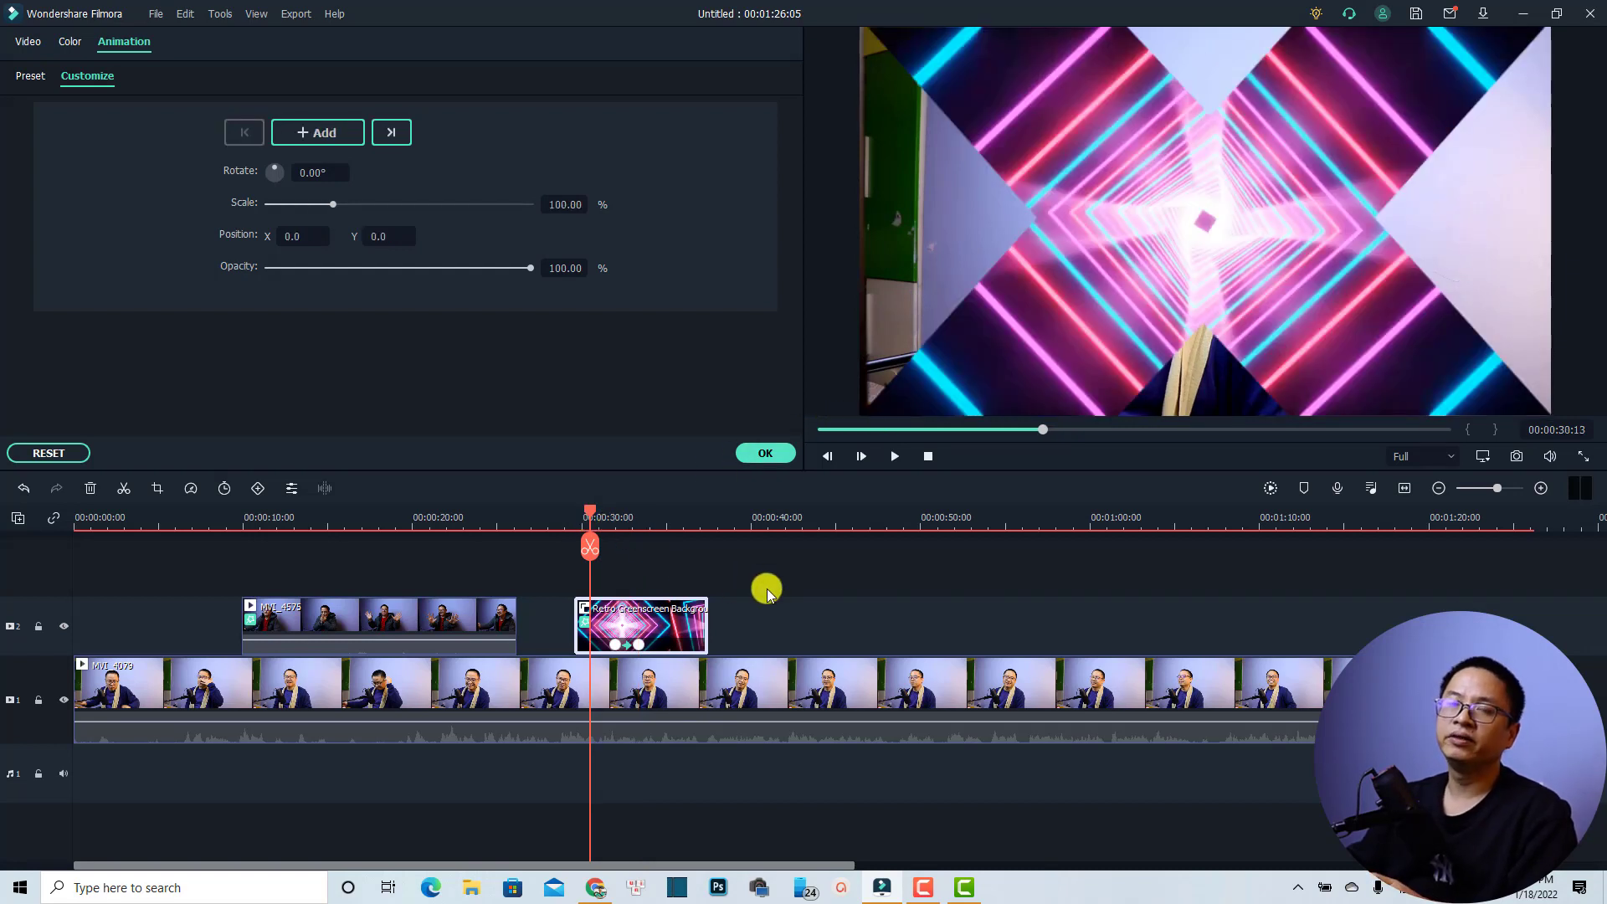
pyautogui.press('space')
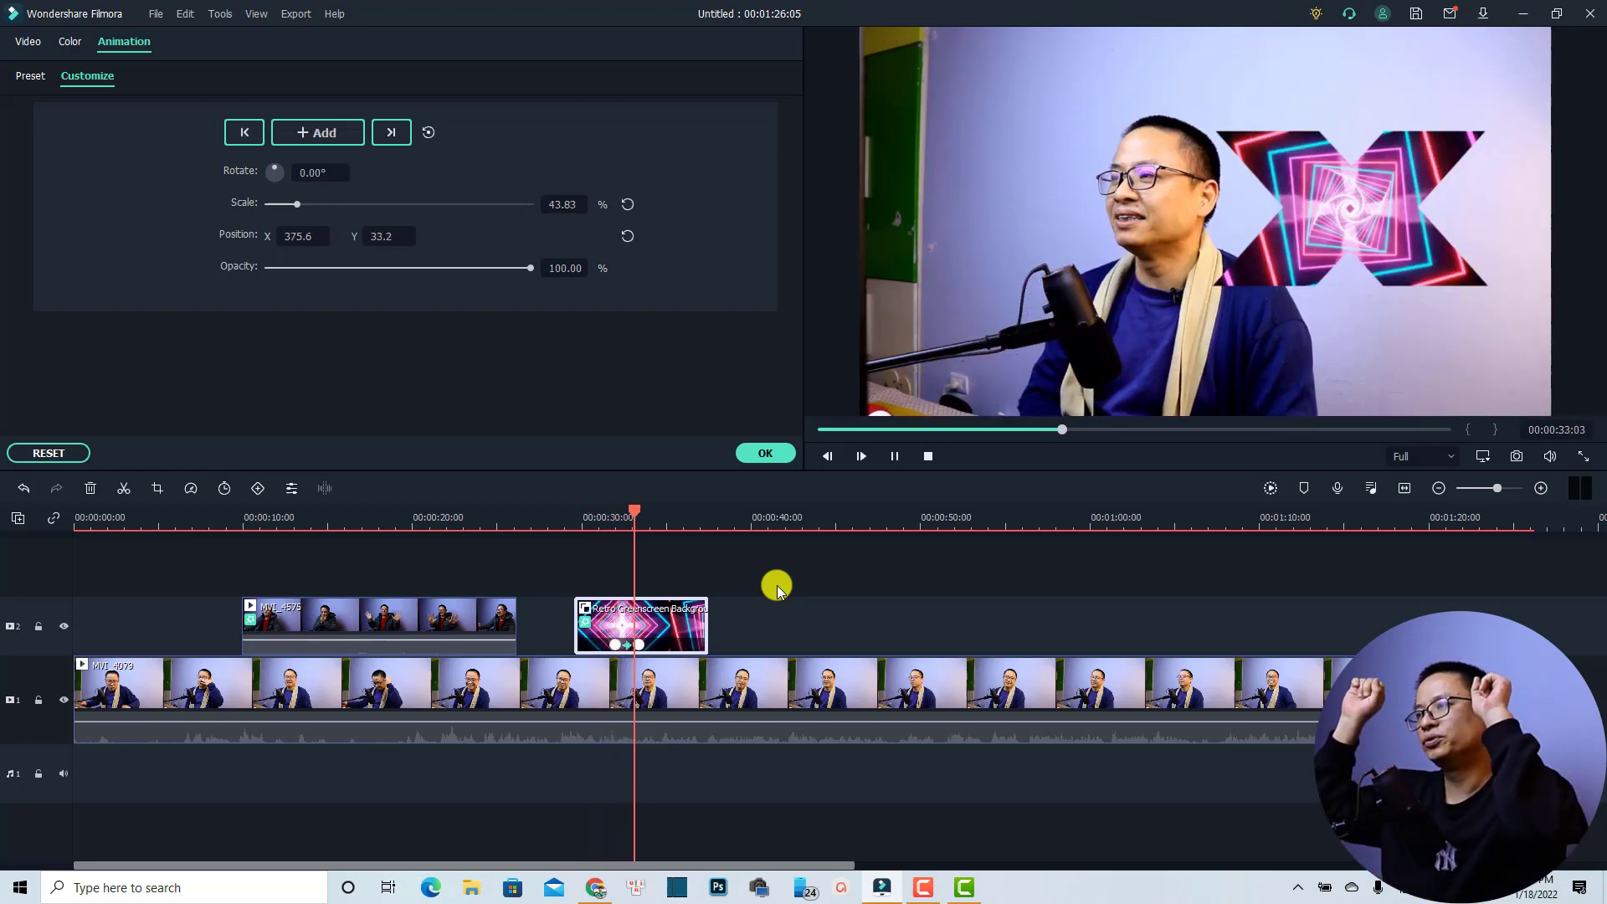
pyautogui.press('space')
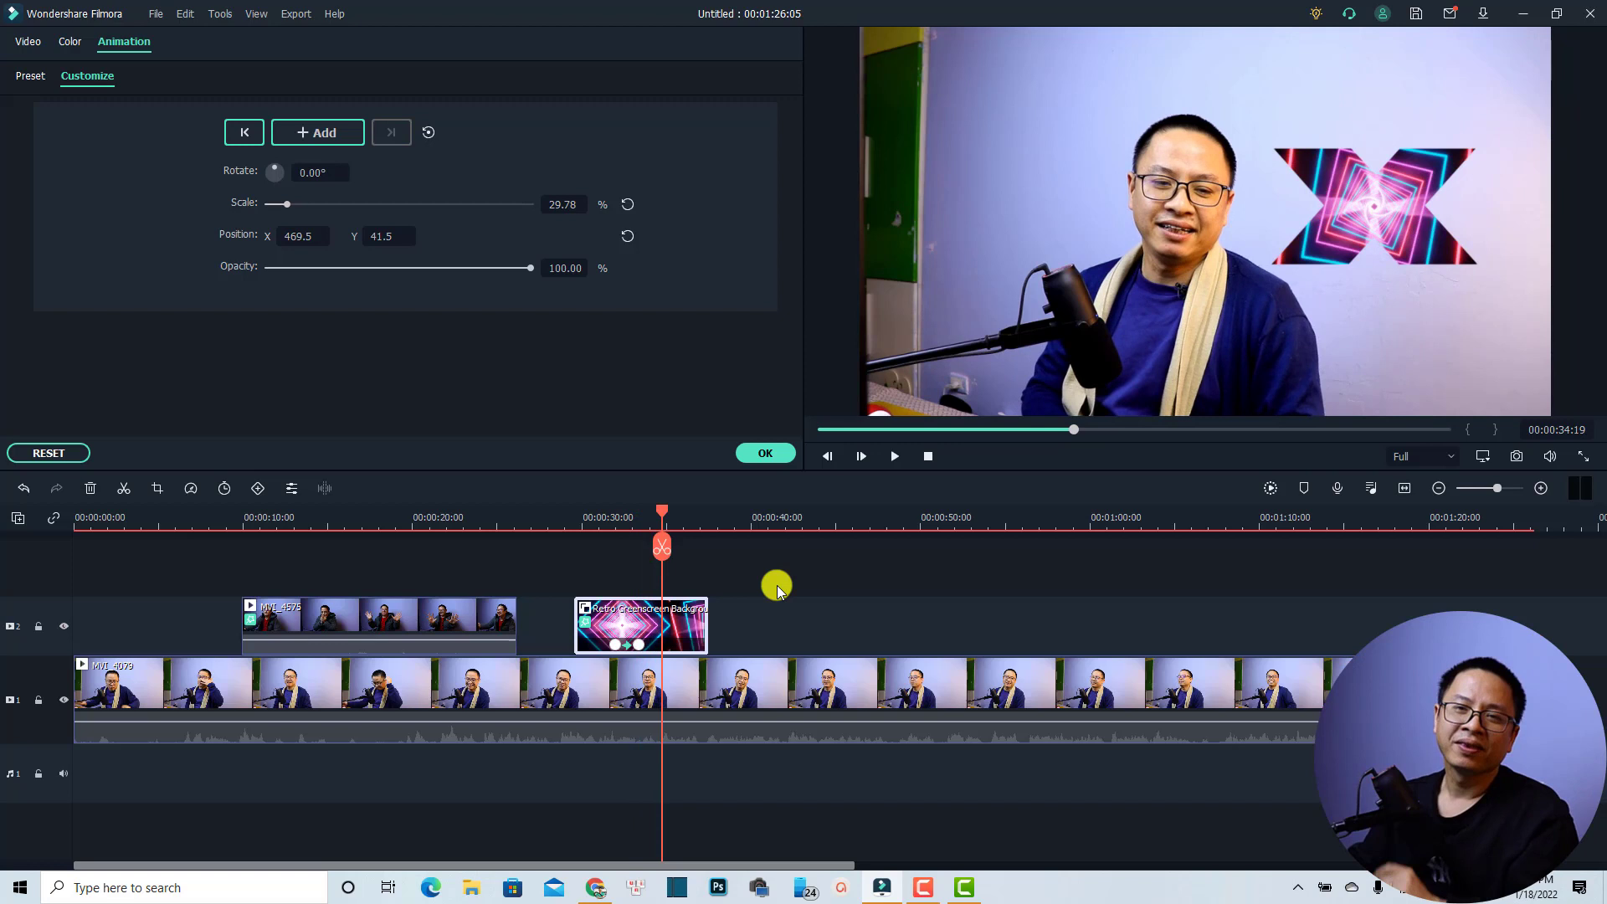